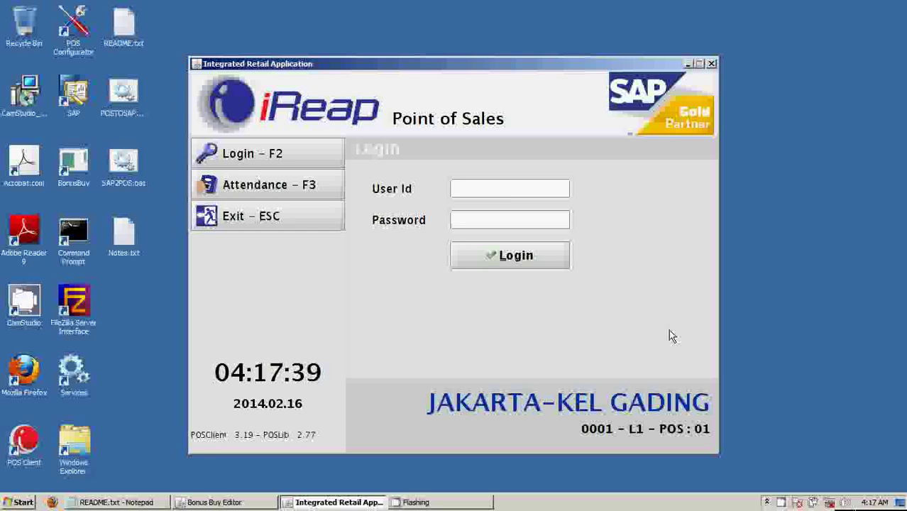
Read the README promotion notes, then return to the iReap login screen's User Id field.
click(131, 504)
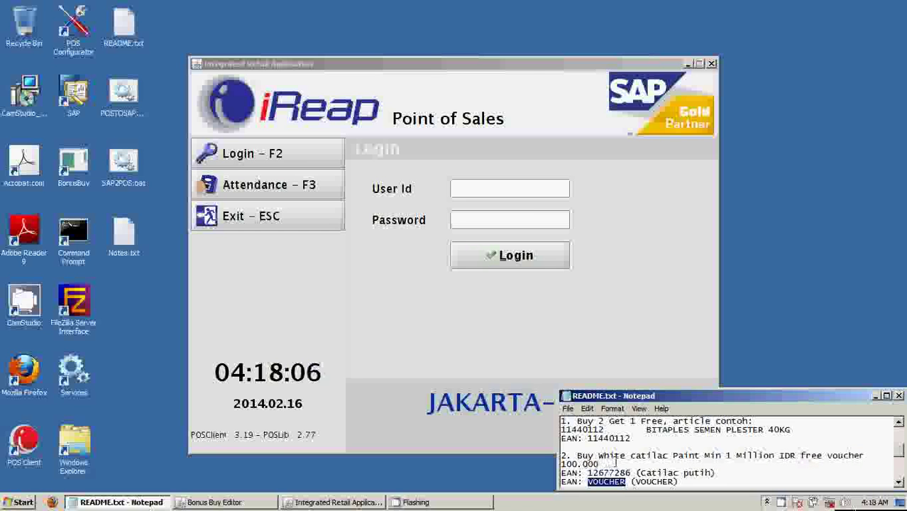
click(480, 79)
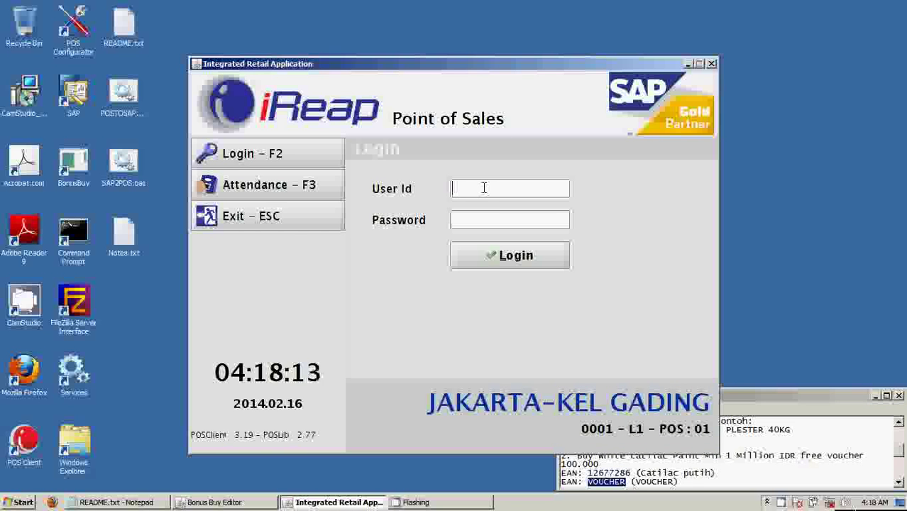
Log in with the user id and password, dismiss the business date warning, and start F2 - Sales.
text(t1234)
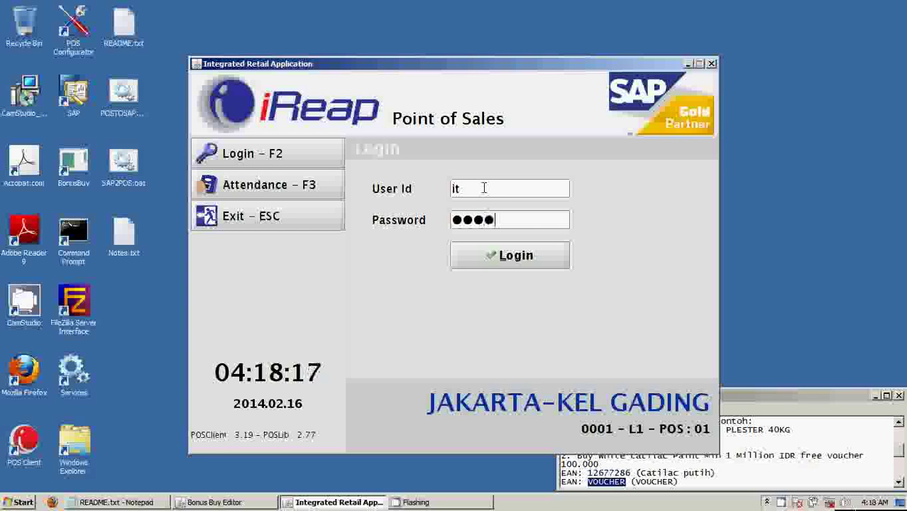
text(56)
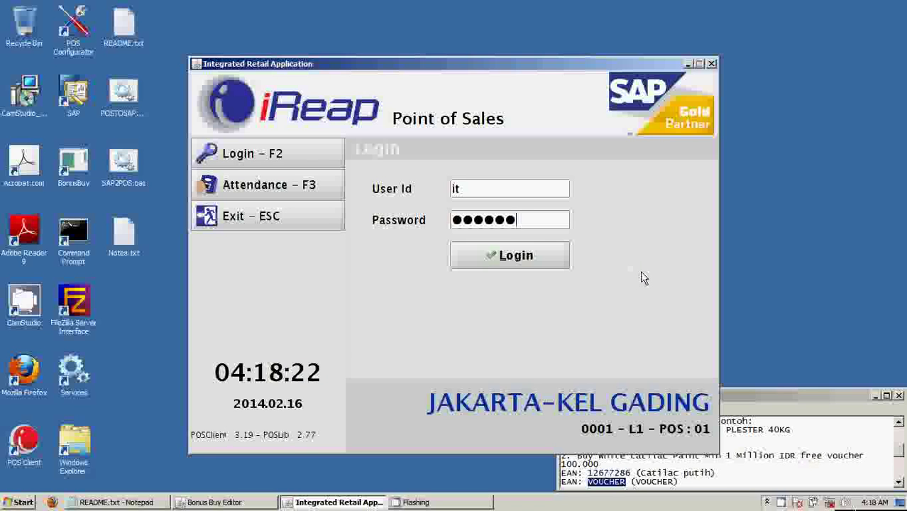
click(522, 258)
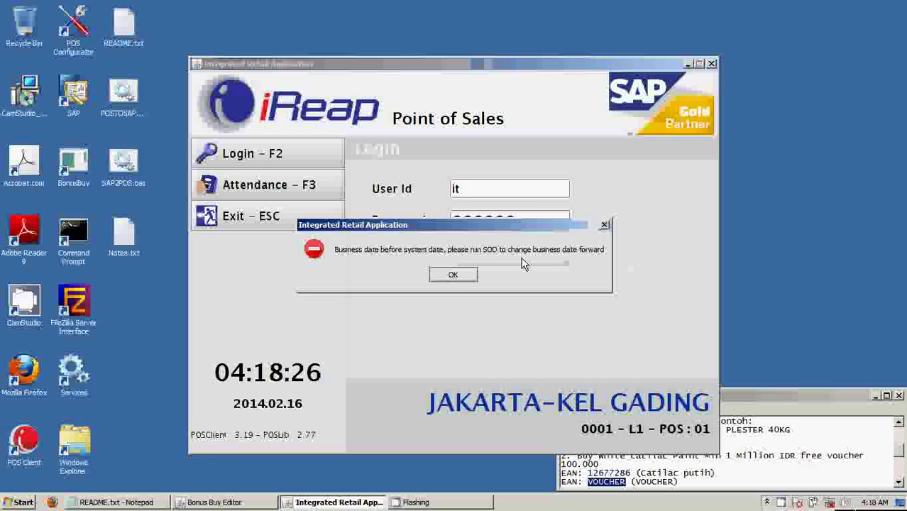
click(460, 278)
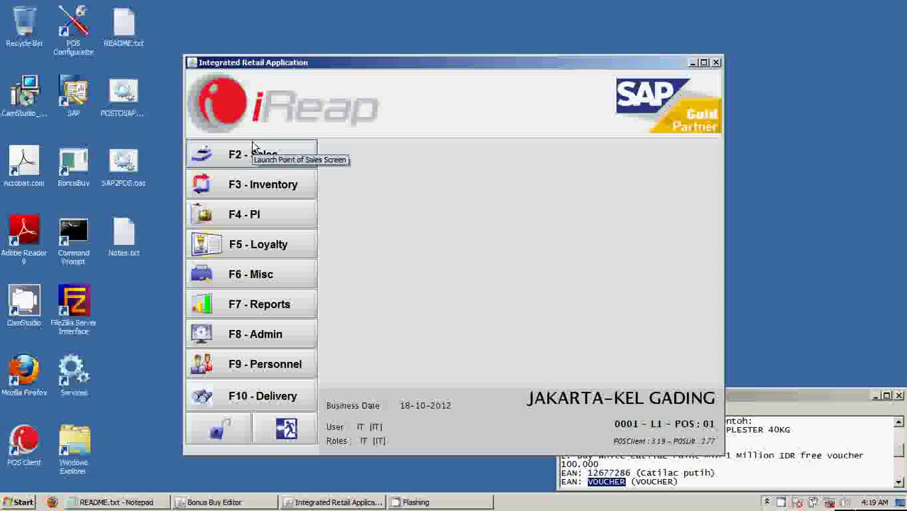
click(228, 162)
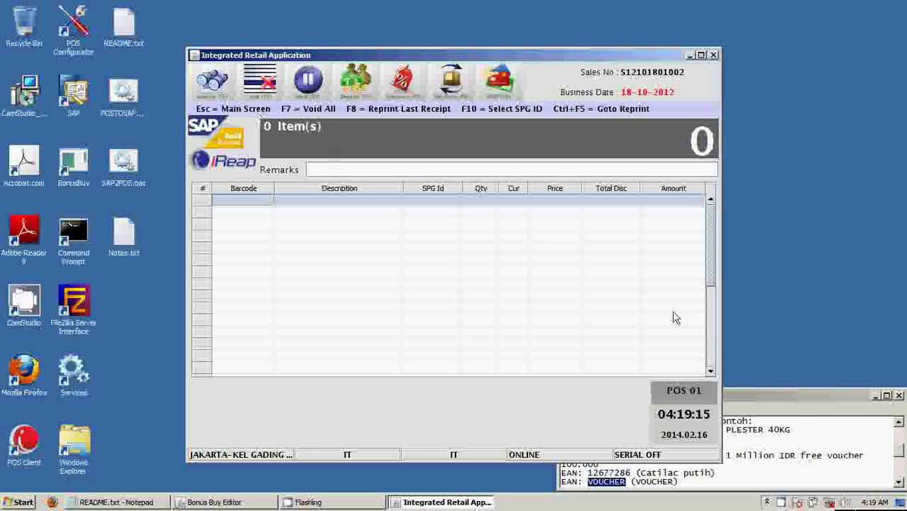
Copy article code 11440112 from the notes and add BITAPLES SEMEN PLESTER 40KG to the sale.
click(790, 402)
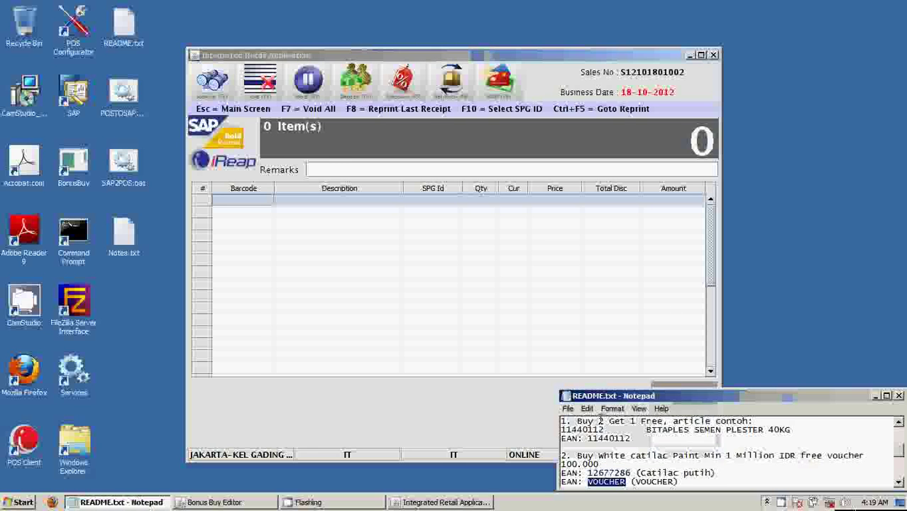
drag(604, 430, 562, 430)
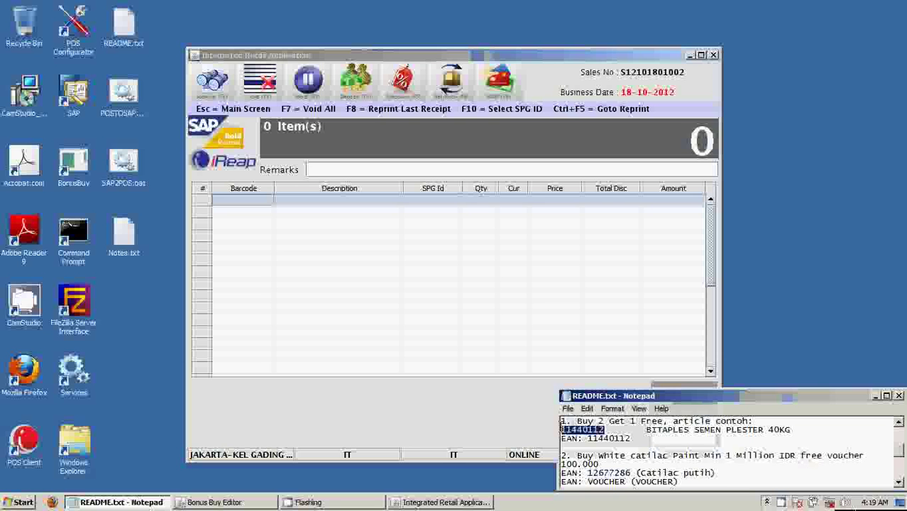
right_click(566, 428)
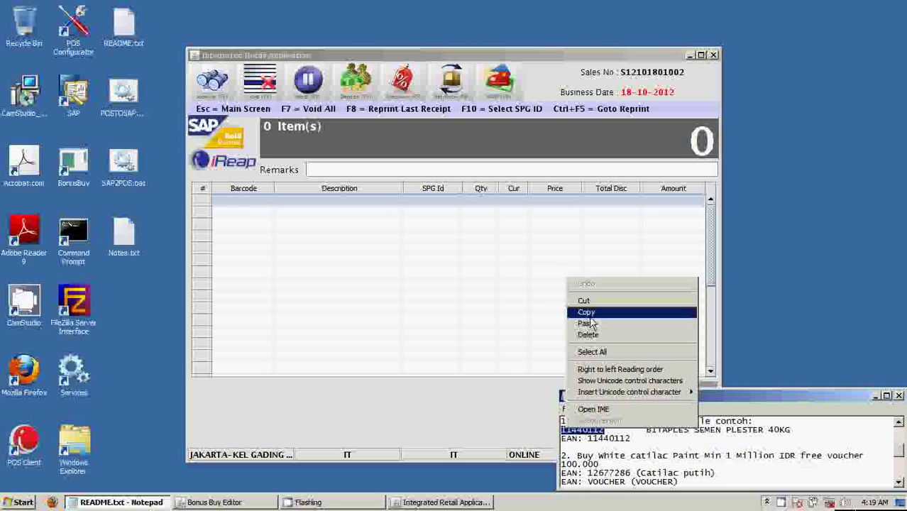
click(638, 313)
click(226, 205)
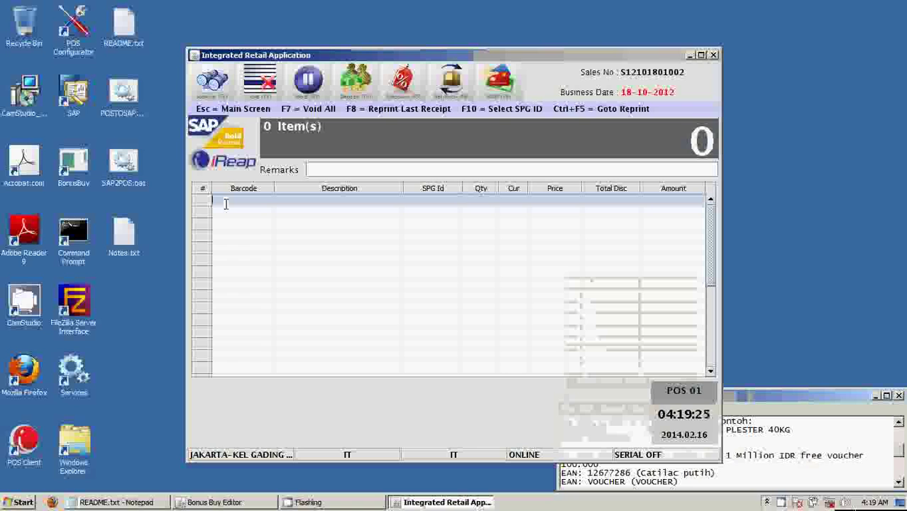
text(11400112)
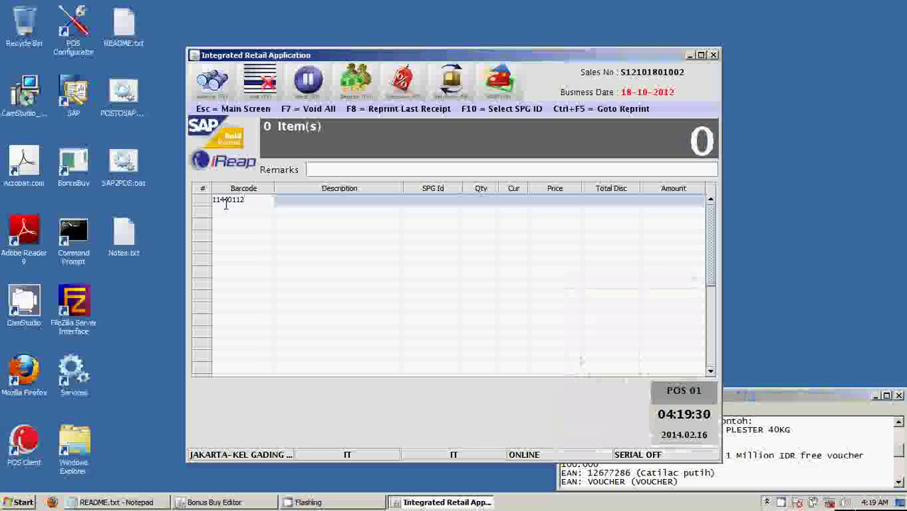
key(Return)
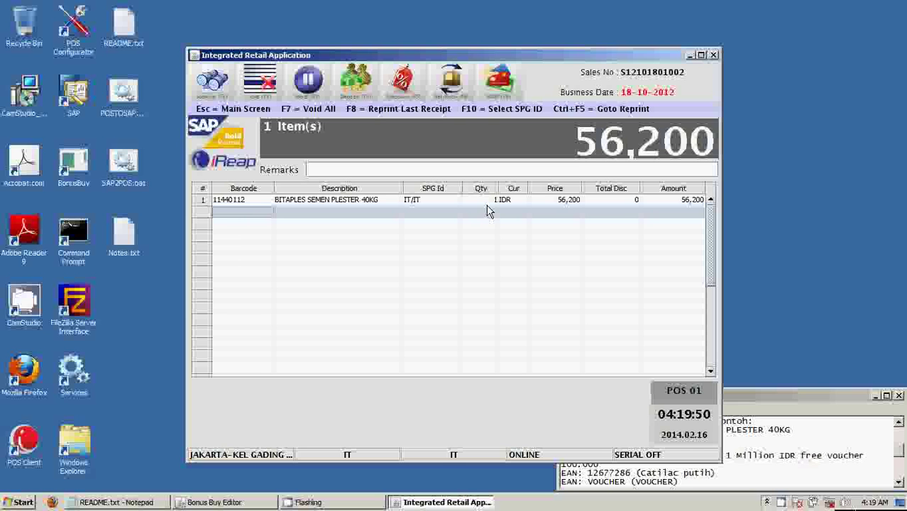
Set the cement line's quantity to 2, triggering bonus buy 00000001.
click(492, 207)
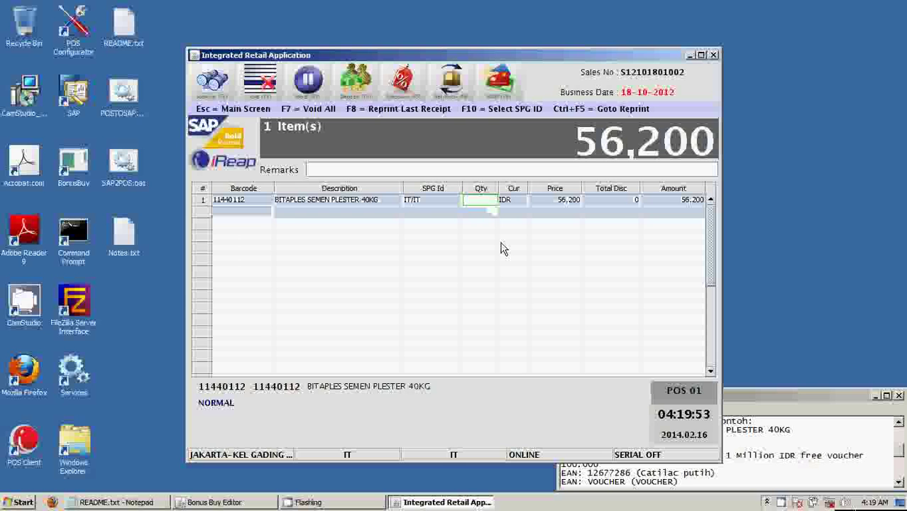
text(2)
key(Return)
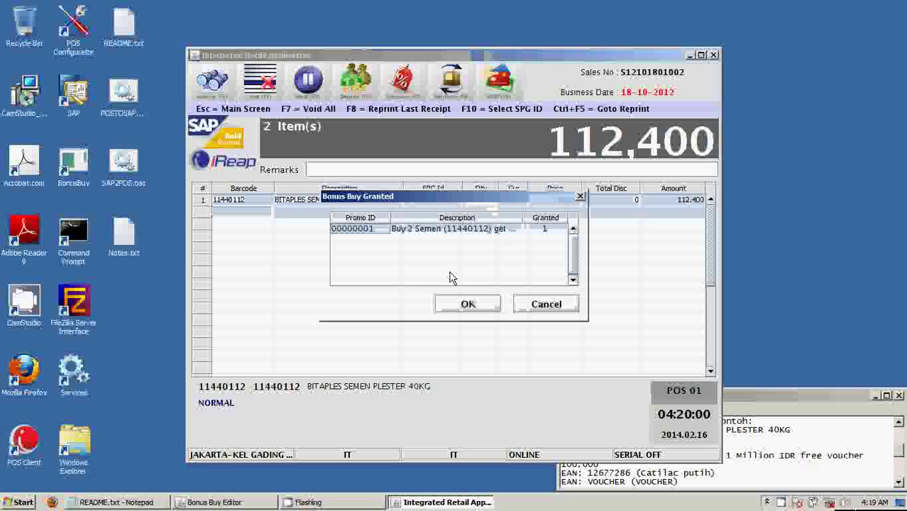
Accept the granted bonus buy and try bonus article 11440112, dismissing the not-found error.
click(464, 312)
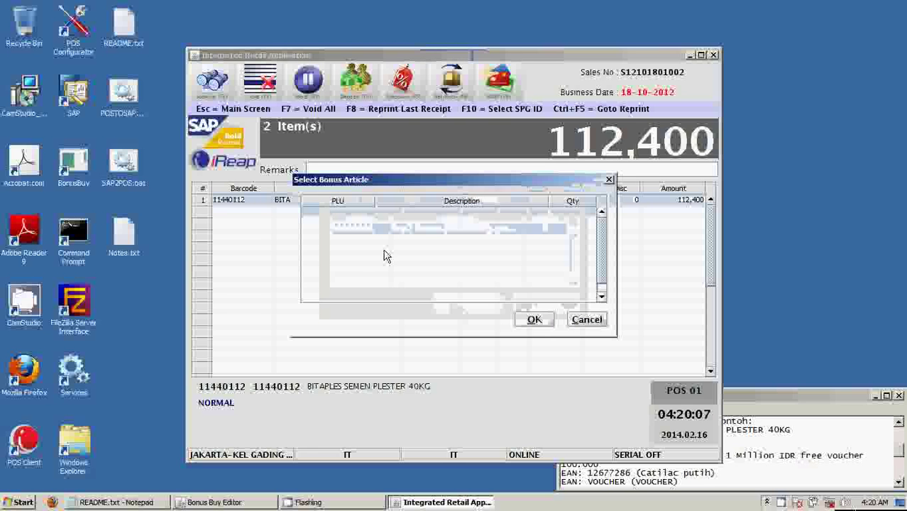
click(333, 213)
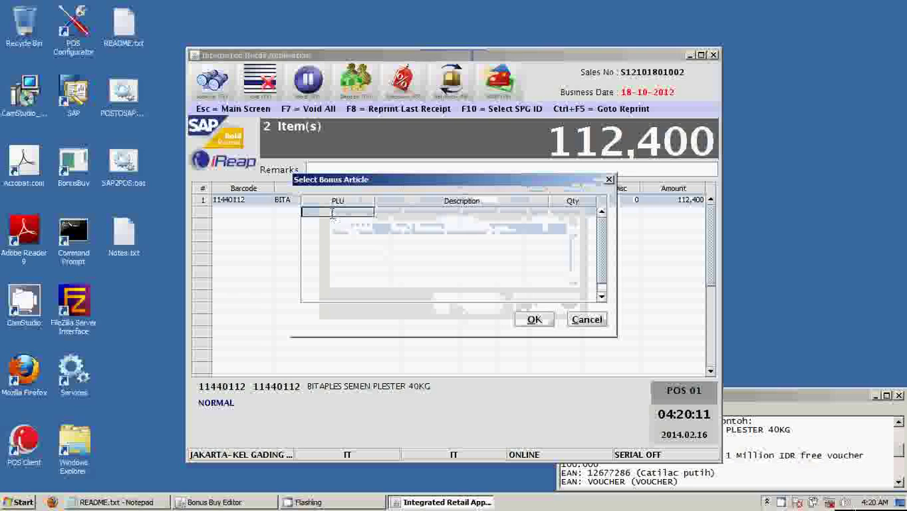
text(11440112)
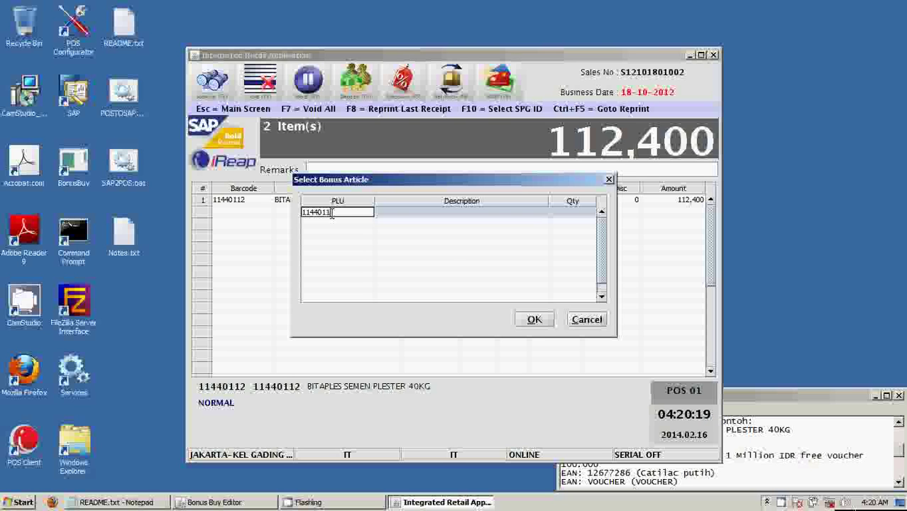
key(Return)
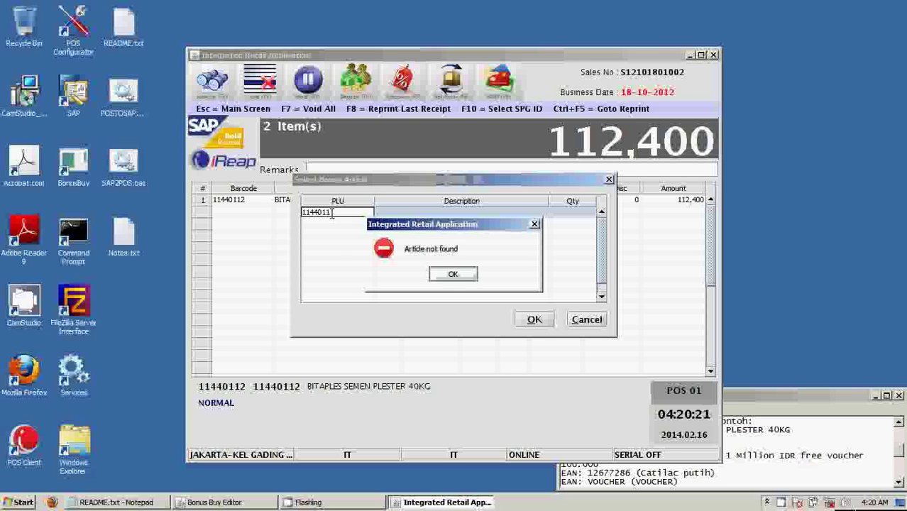
click(453, 275)
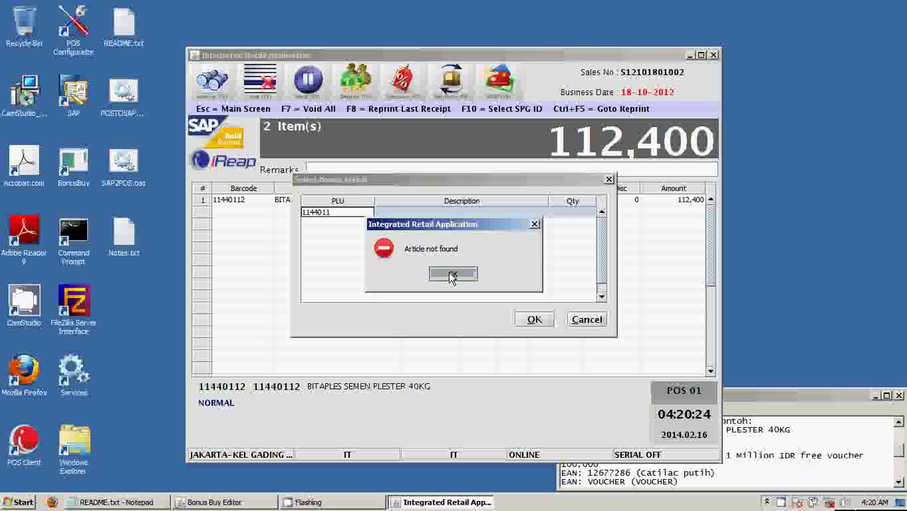
click(452, 275)
Re-enter PLU 11440112 and add one free BITAPLES SEMEN PLESTER 40KG as the bonus line.
click(342, 215)
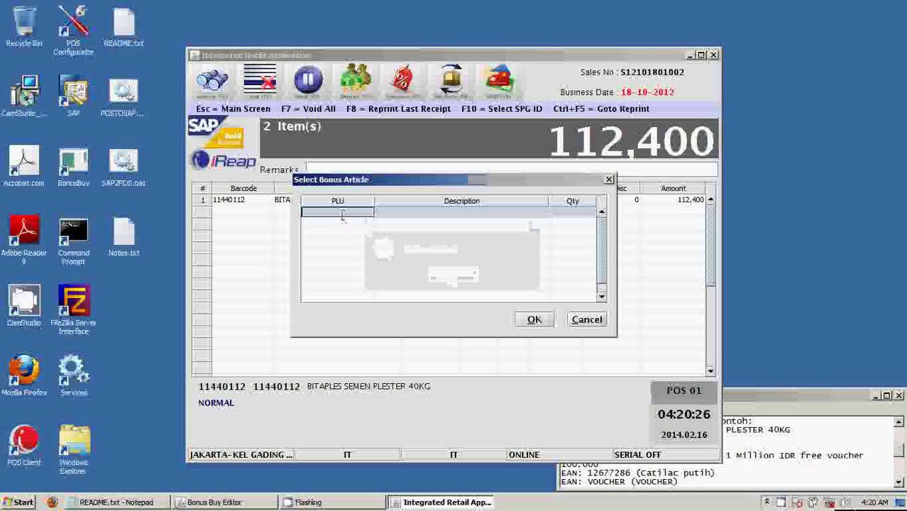
text(11440112)
key(Return)
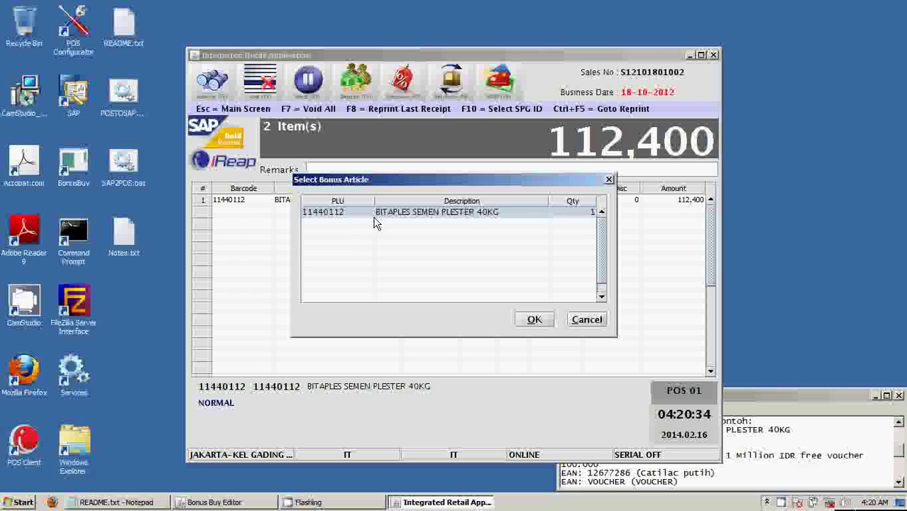
click(595, 215)
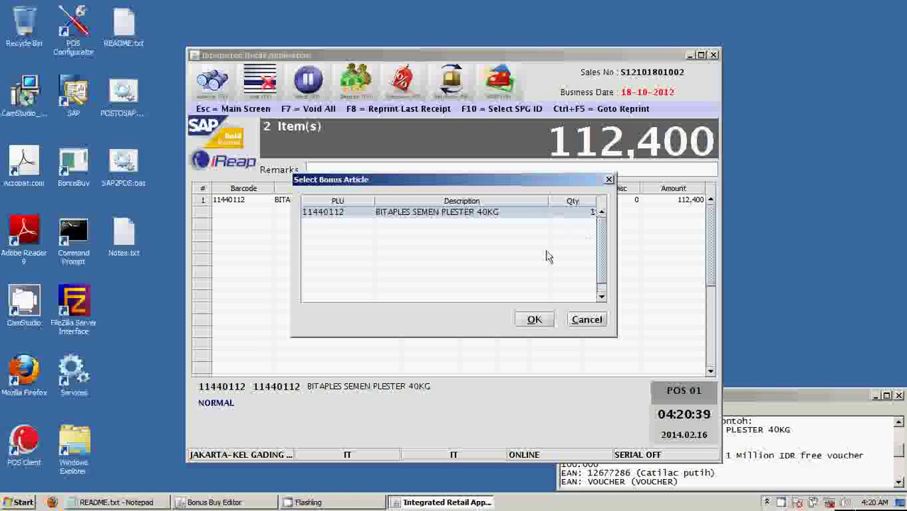
click(533, 320)
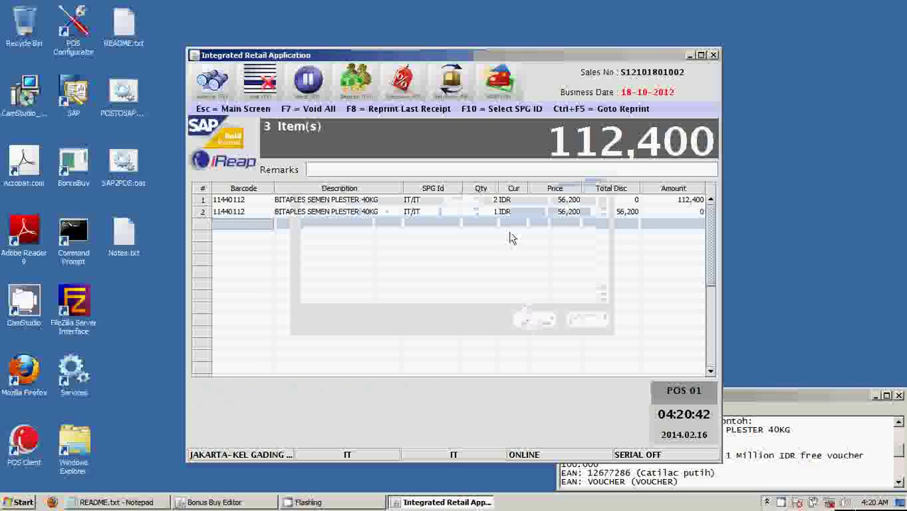
Copy barcode 12677286 from the notes and add CATYLAC PUTIH 1501 5 KG at 90,100 in row 3.
click(588, 214)
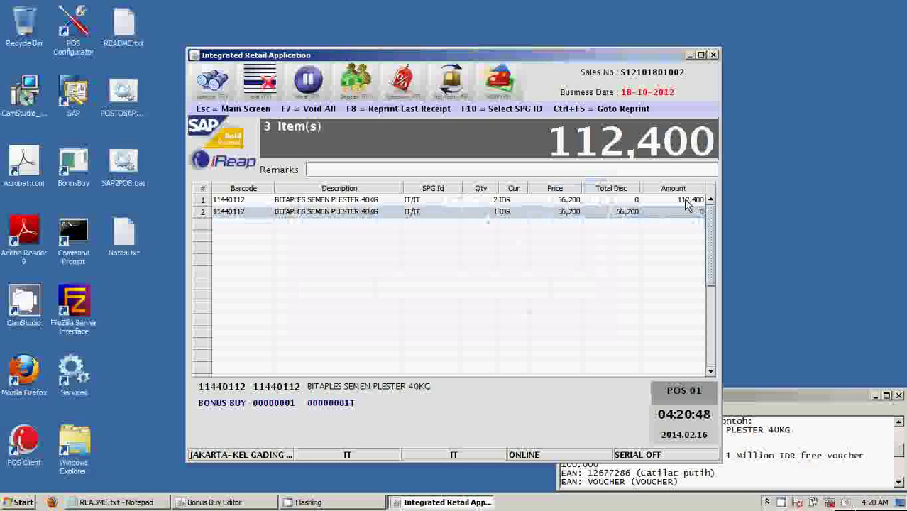
click(232, 225)
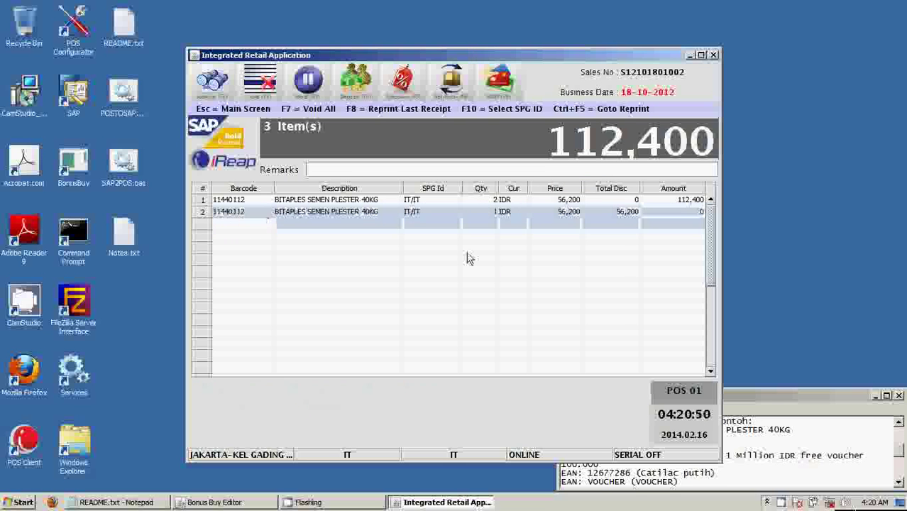
click(765, 396)
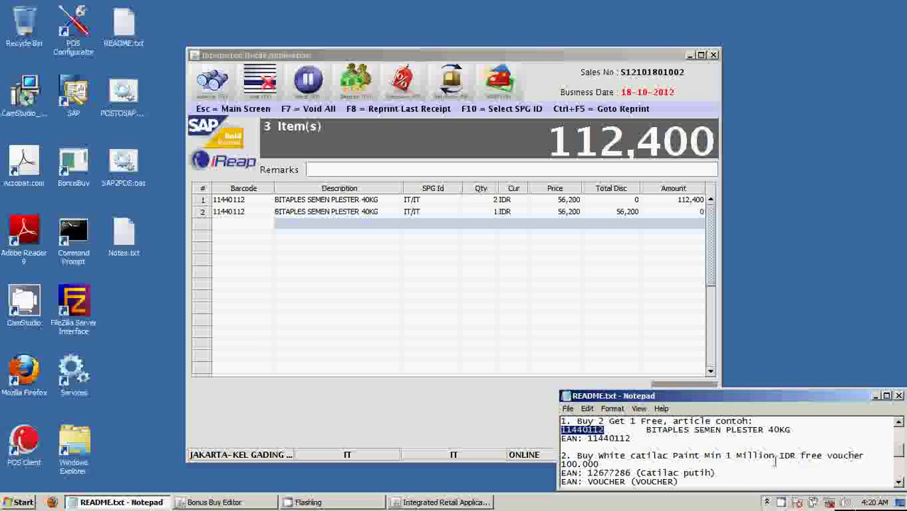
drag(631, 473, 589, 473)
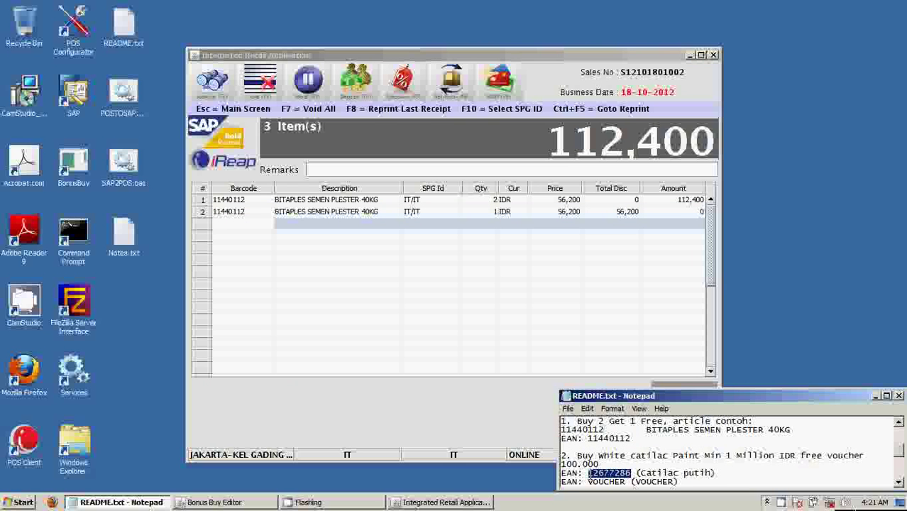
right_click(594, 473)
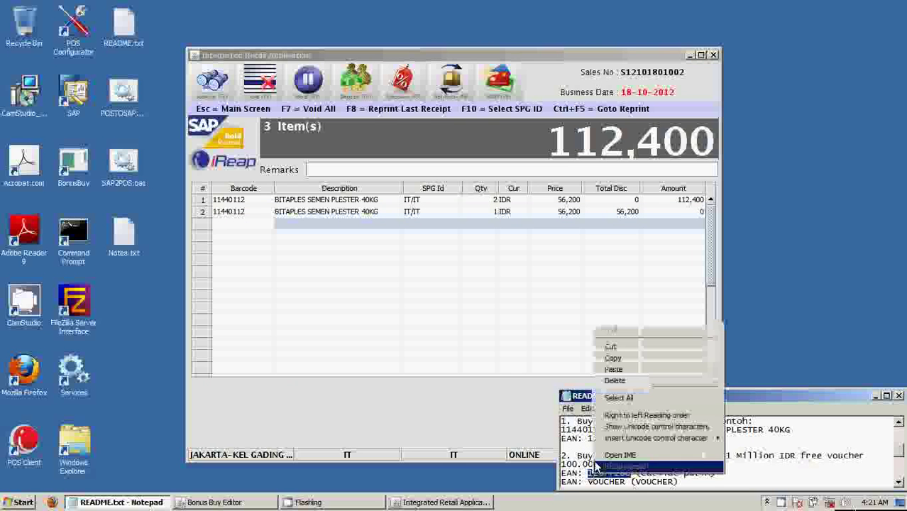
click(615, 359)
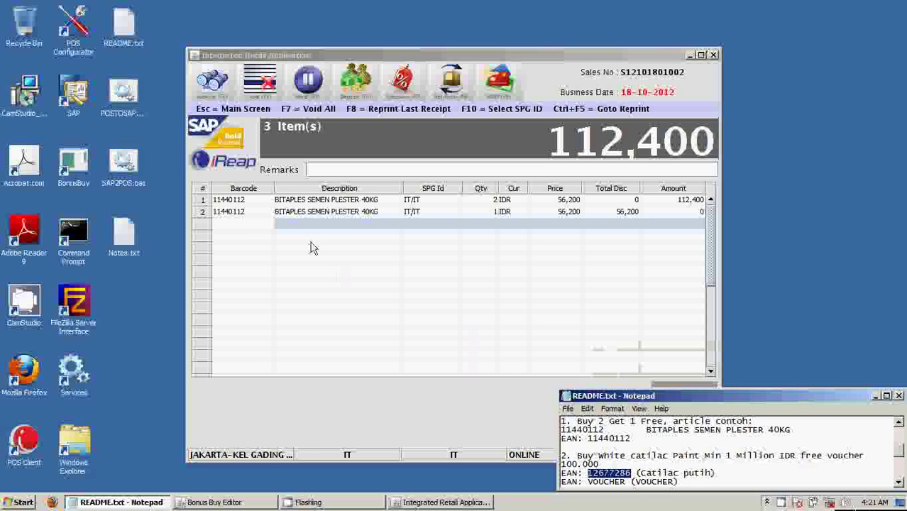
click(248, 224)
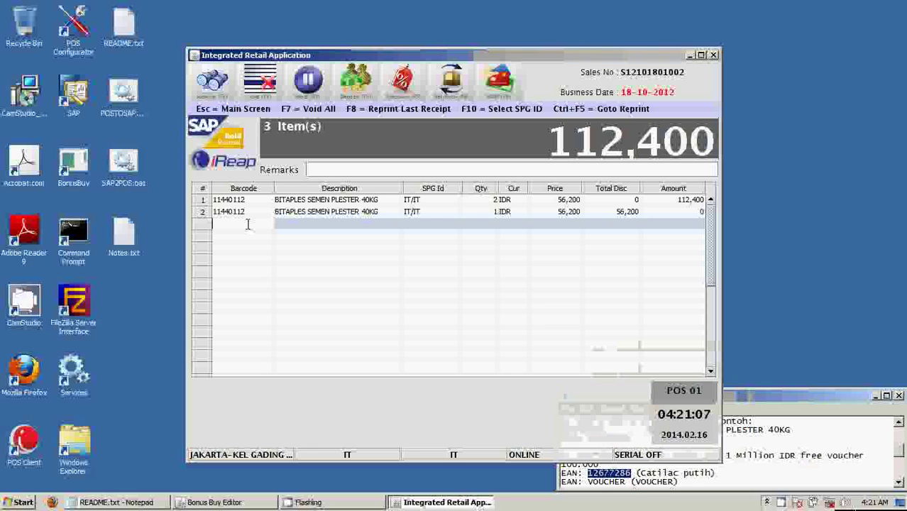
key(ctrl+v)
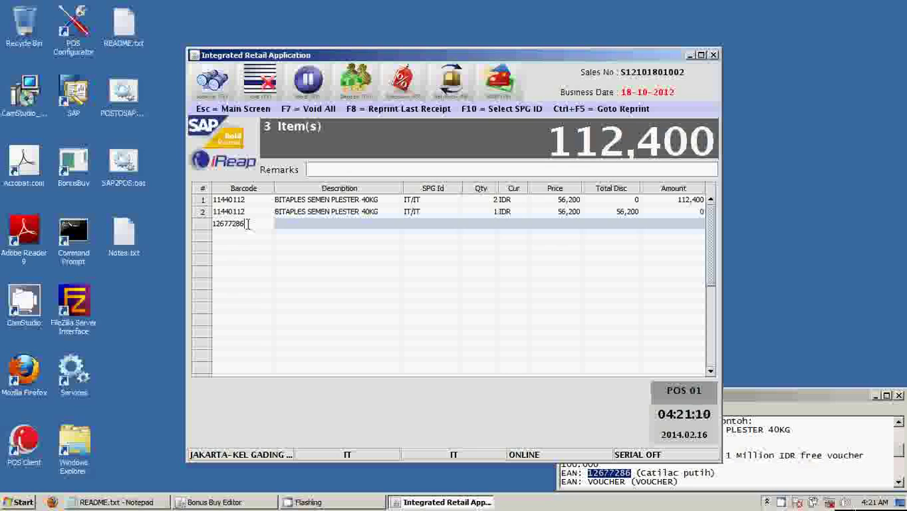
key(Return)
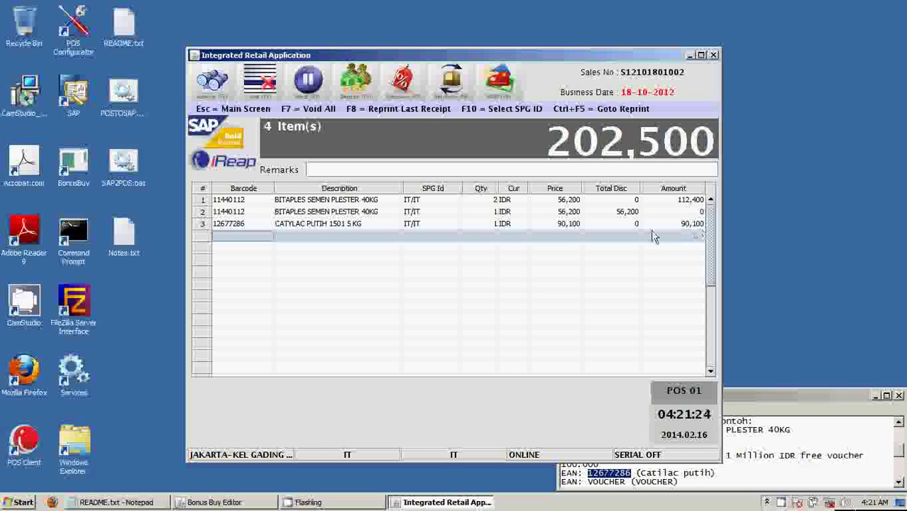
Set row 3's paint quantity to 5 and paste barcode 12677286 into row 4.
click(489, 227)
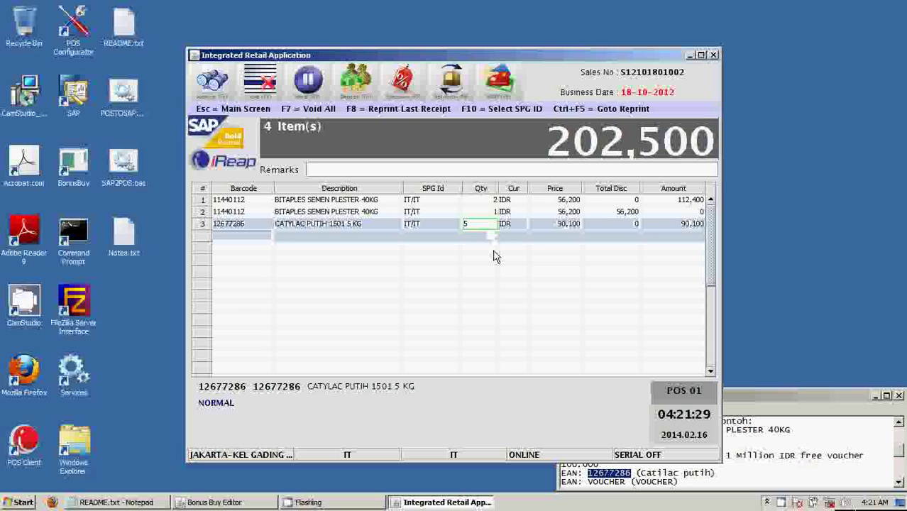
key(Return)
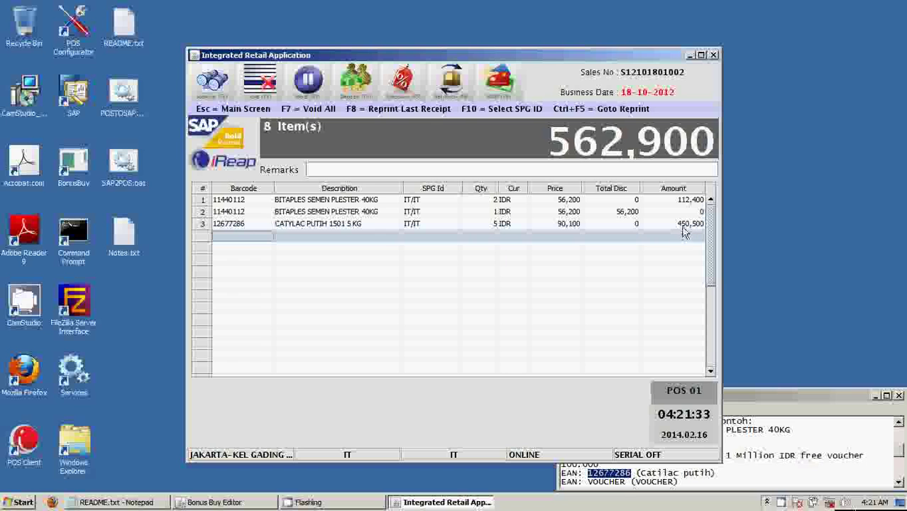
click(246, 235)
key(ctrl+v)
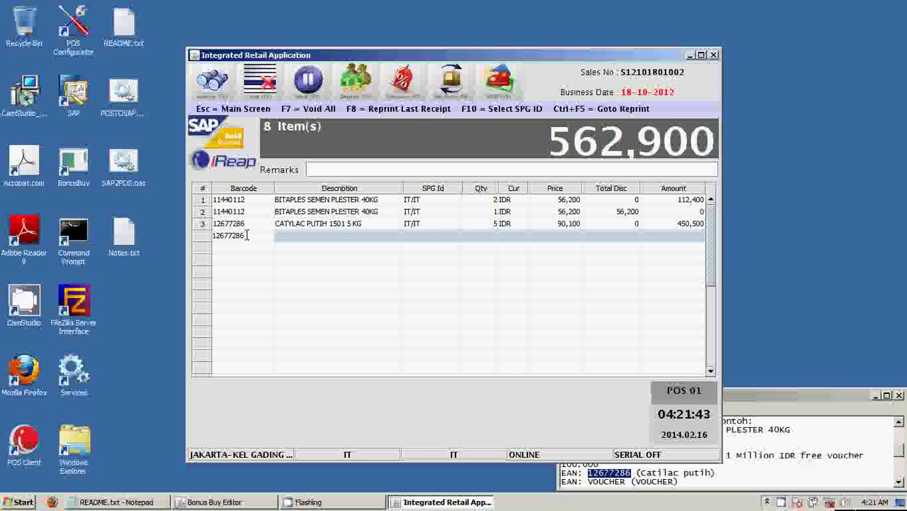
key(Return)
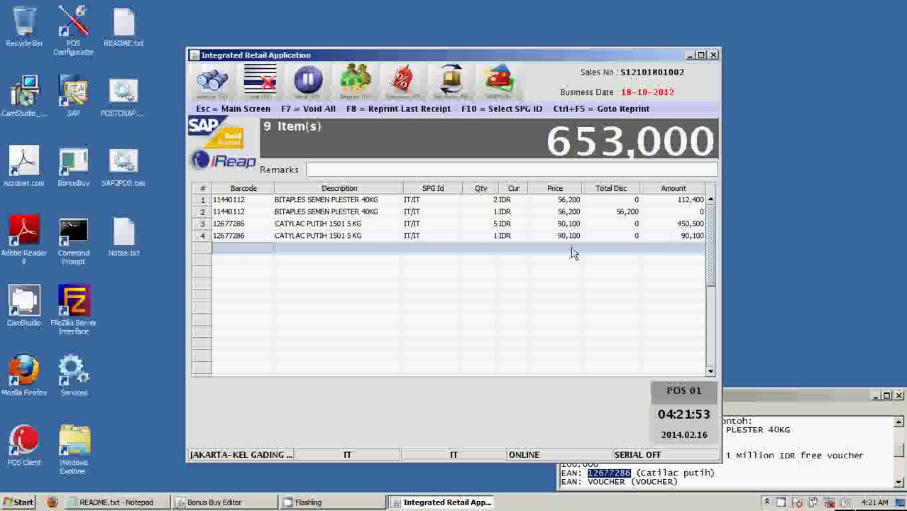
Set row 4's CATYLAC PUTIH quantity to 7, granting bonus buy 00000002.
double_click(489, 236)
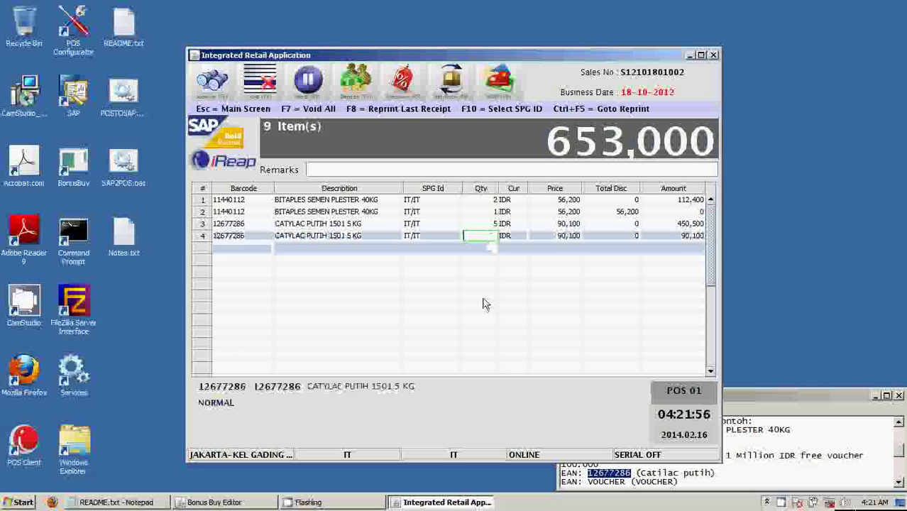
text(6)
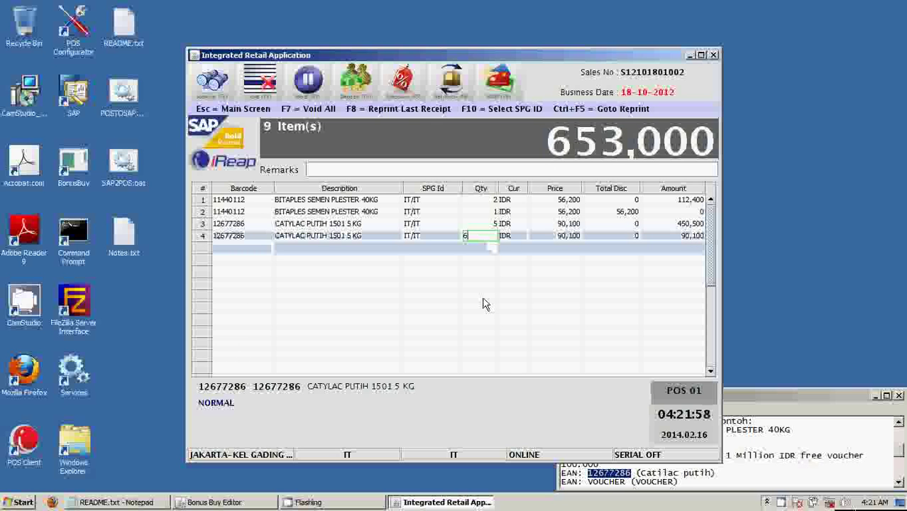
key(Return)
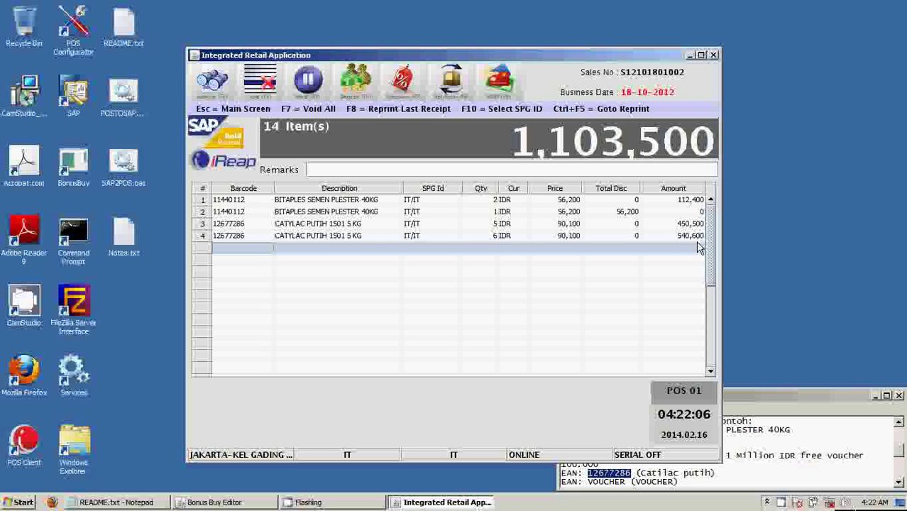
click(494, 237)
text(7)
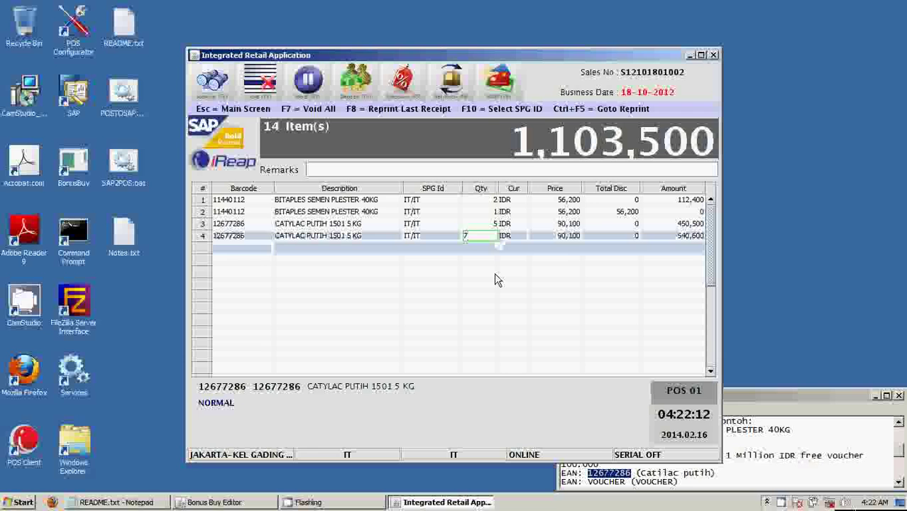
key(Return)
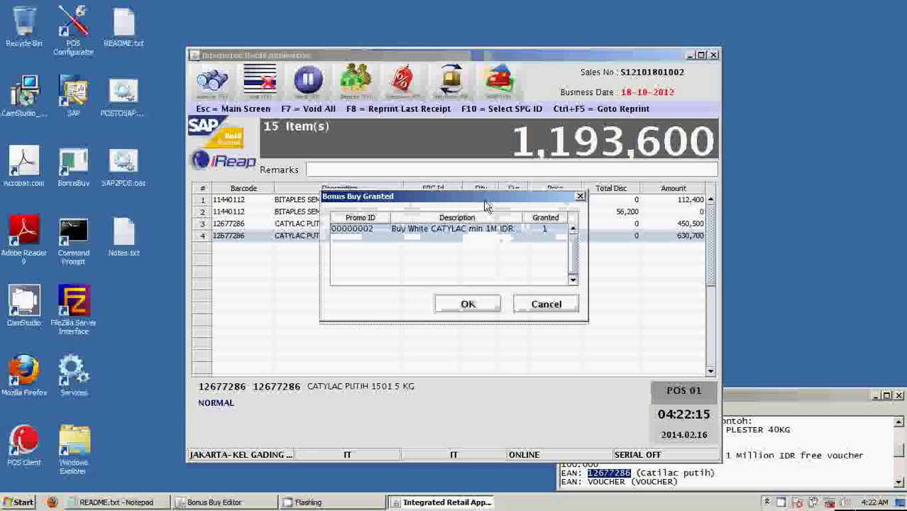
Move the Bonus Buy Granted notice aside and accept promo 00000002.
drag(485, 205, 488, 260)
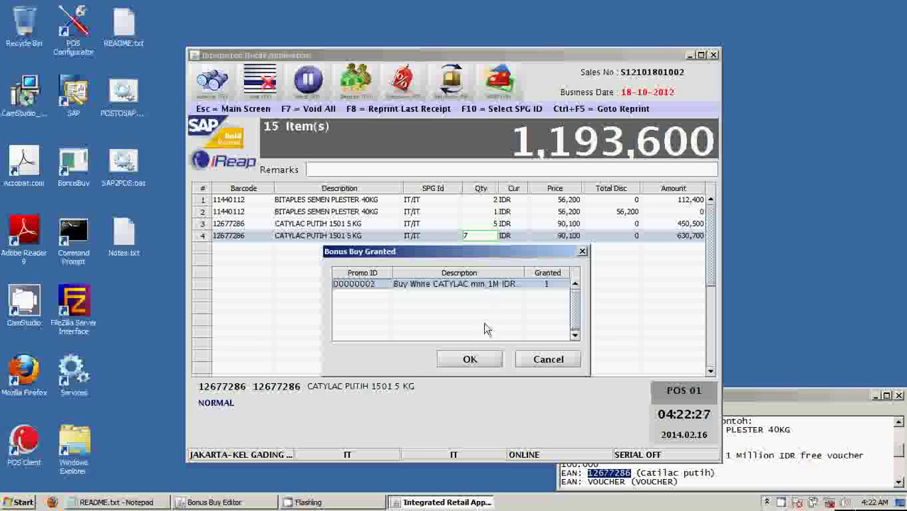
click(470, 361)
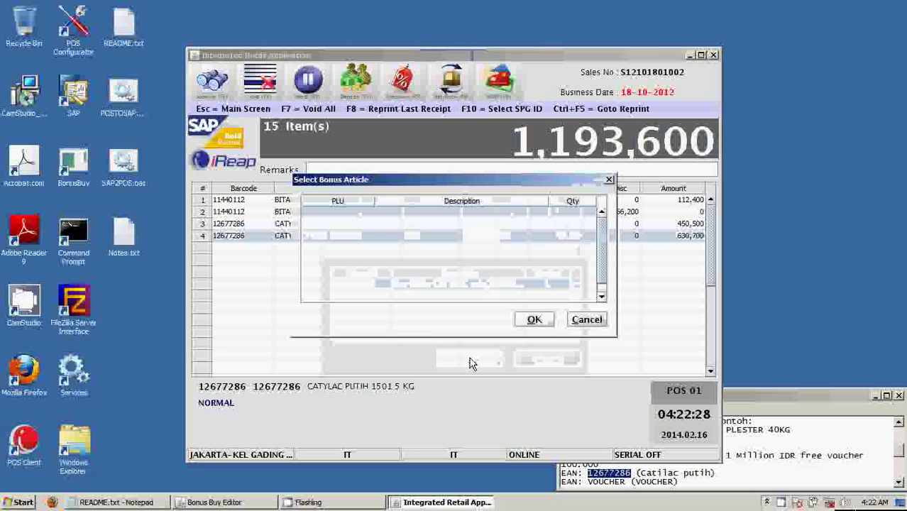
click(321, 213)
text(V)
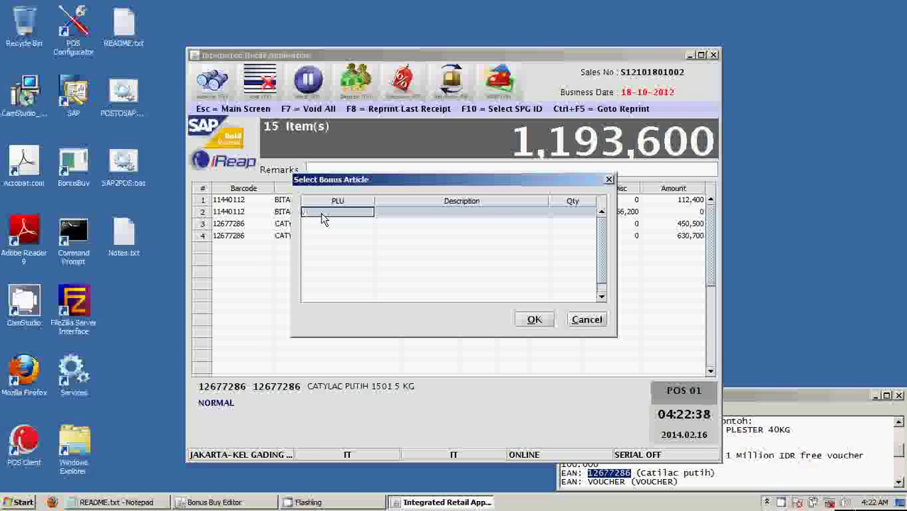
Copy VOUCHER from the notes and add it as the free bonus article.
click(763, 395)
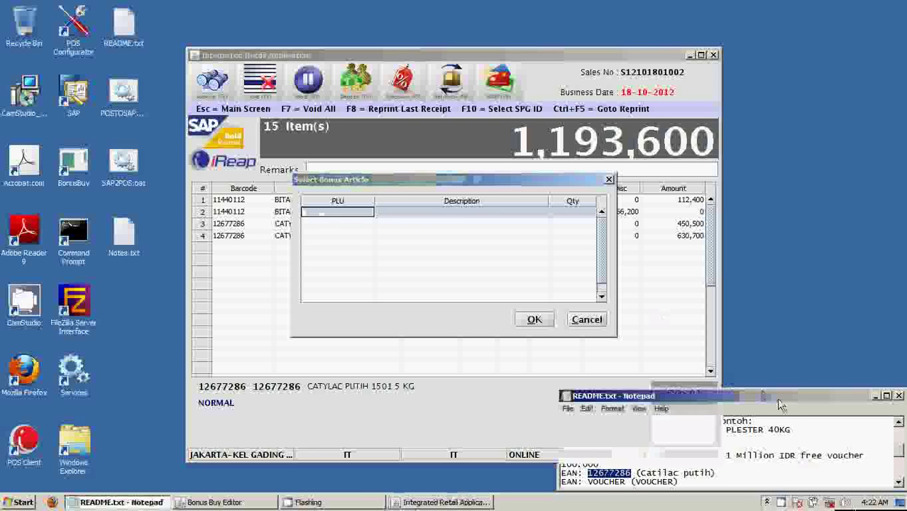
click(613, 485)
right_click(614, 484)
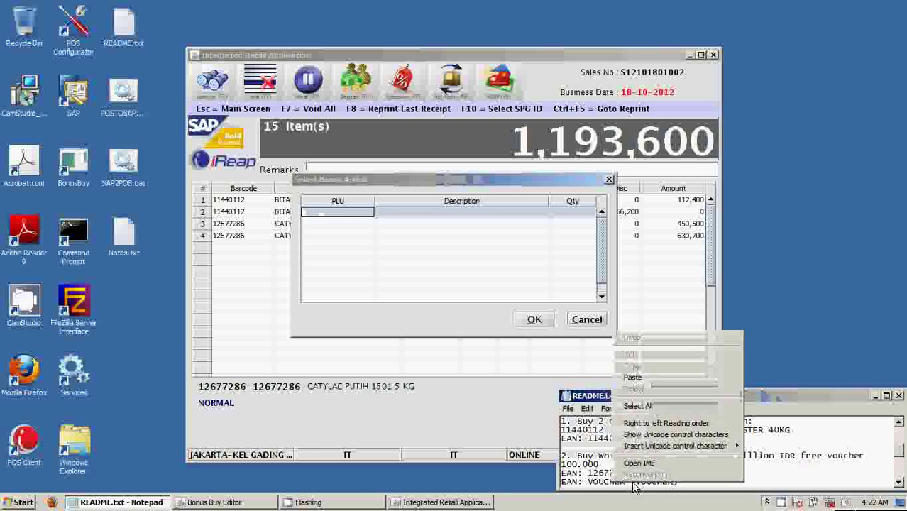
click(589, 484)
drag(587, 483, 623, 482)
right_click(624, 482)
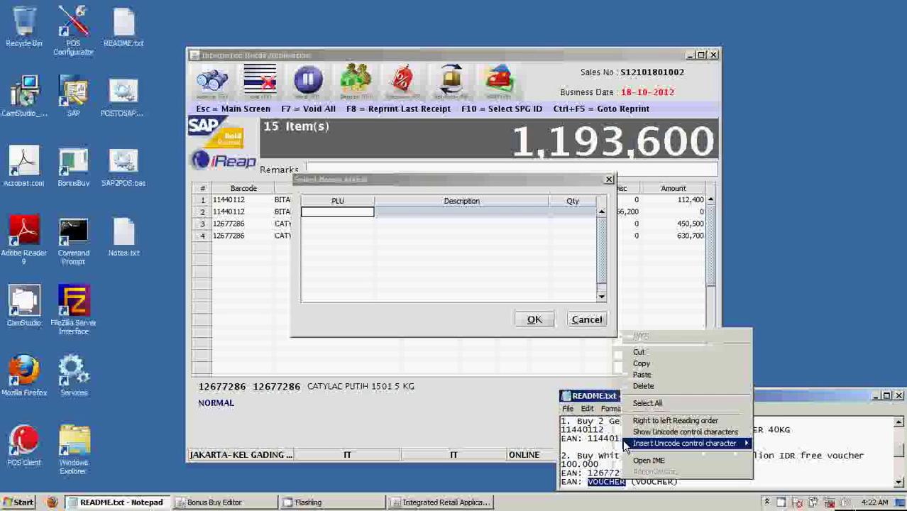
click(648, 362)
click(324, 214)
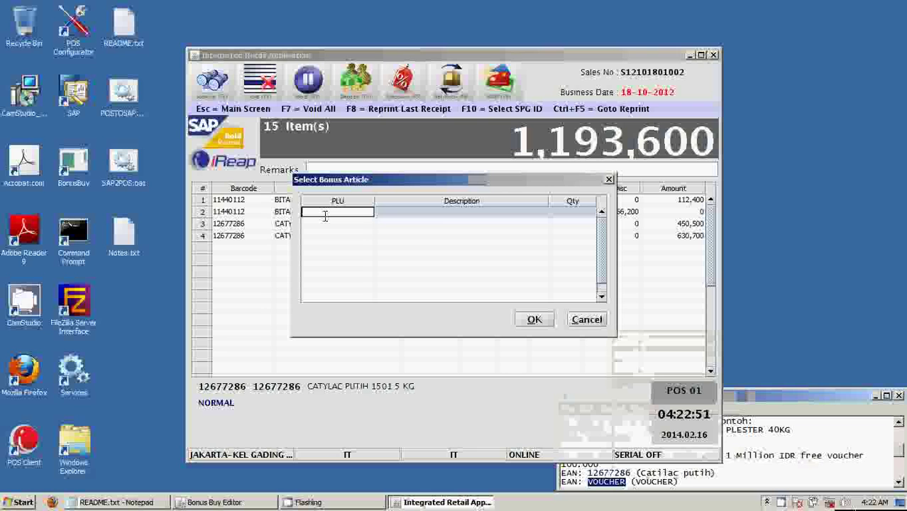
key(ctrl+v)
key(Return)
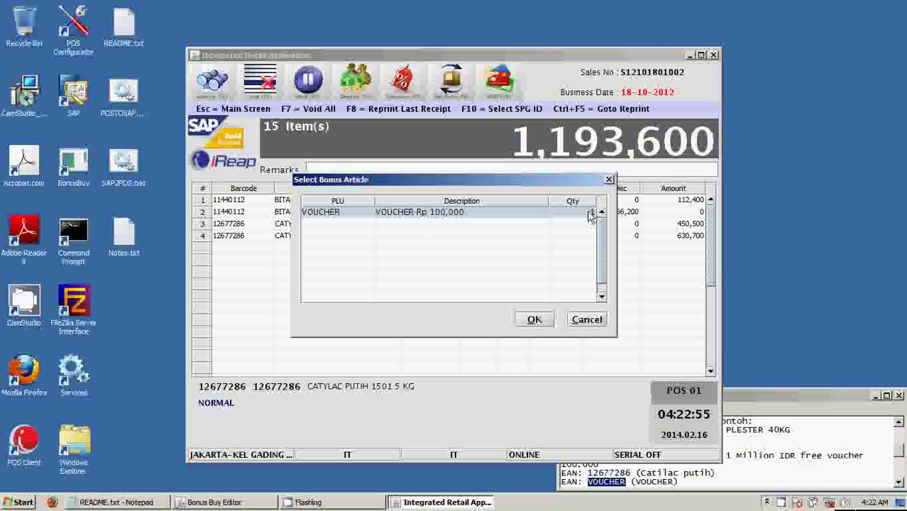
drag(562, 183, 547, 252)
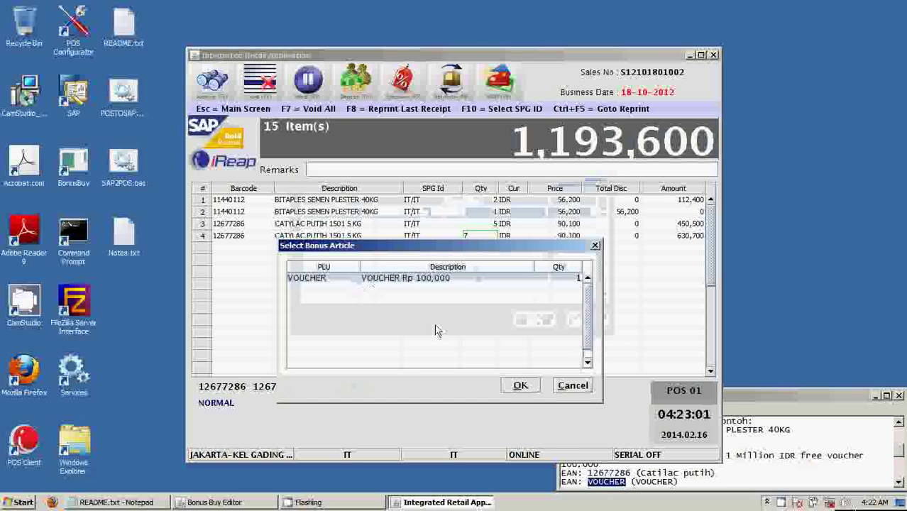
click(516, 386)
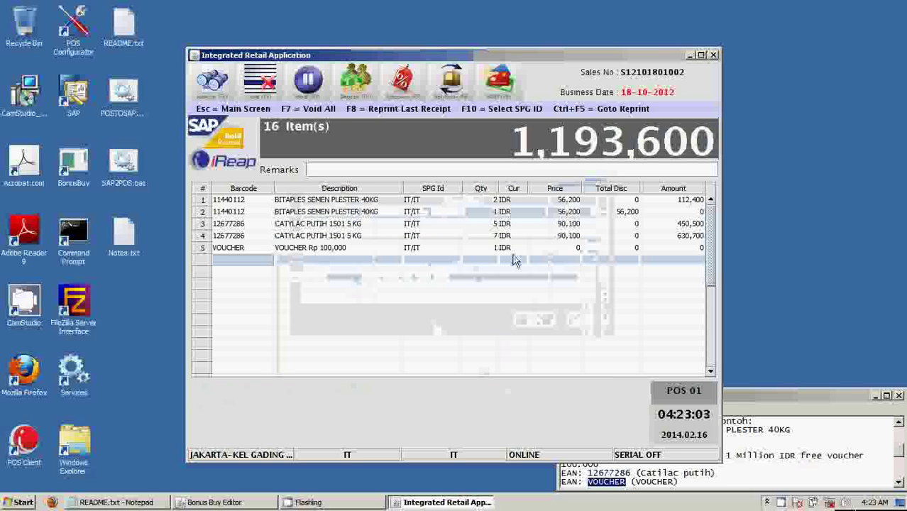
click(596, 251)
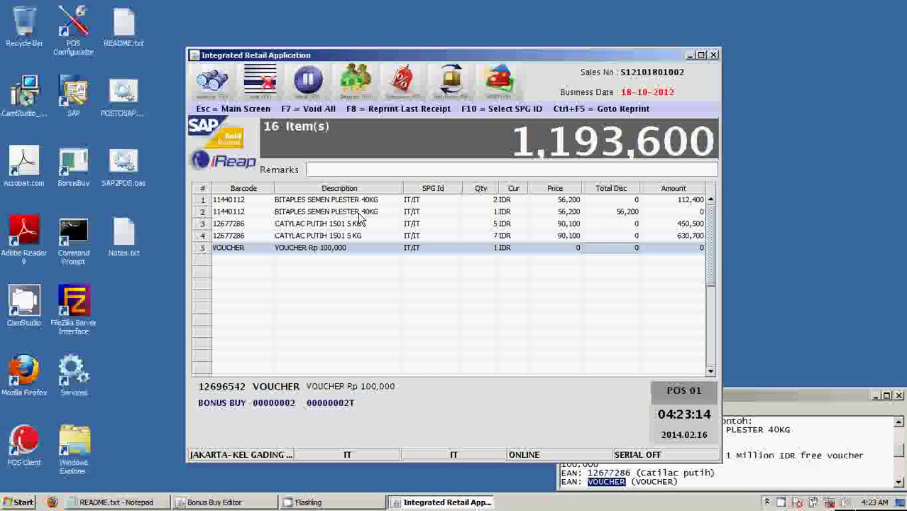
click(360, 212)
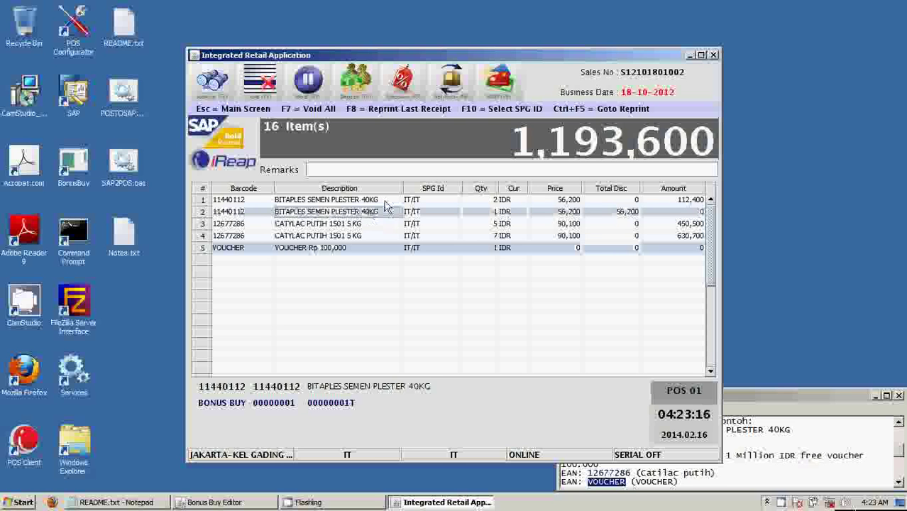
click(386, 202)
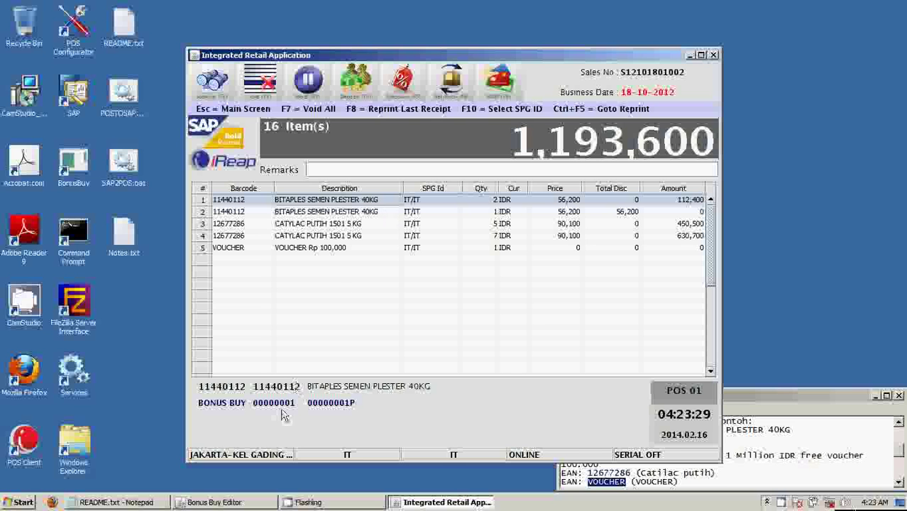
click(389, 217)
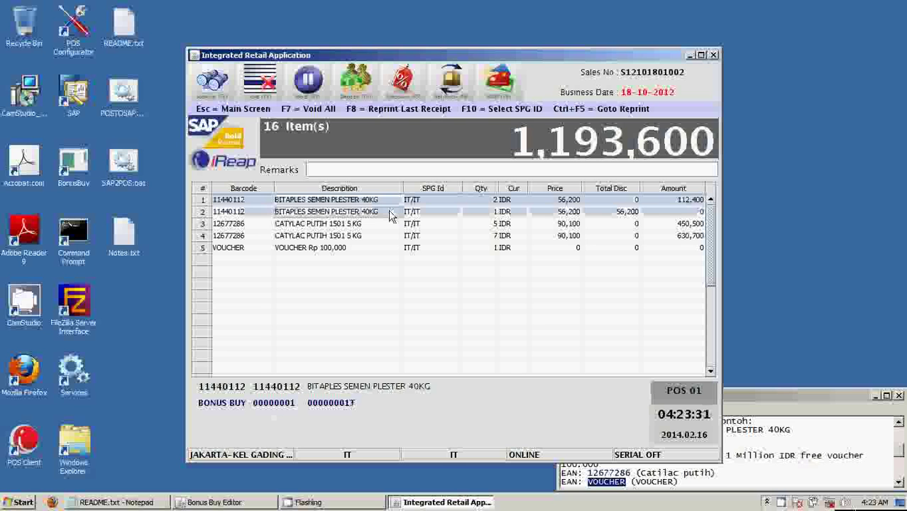
drag(389, 211, 389, 206)
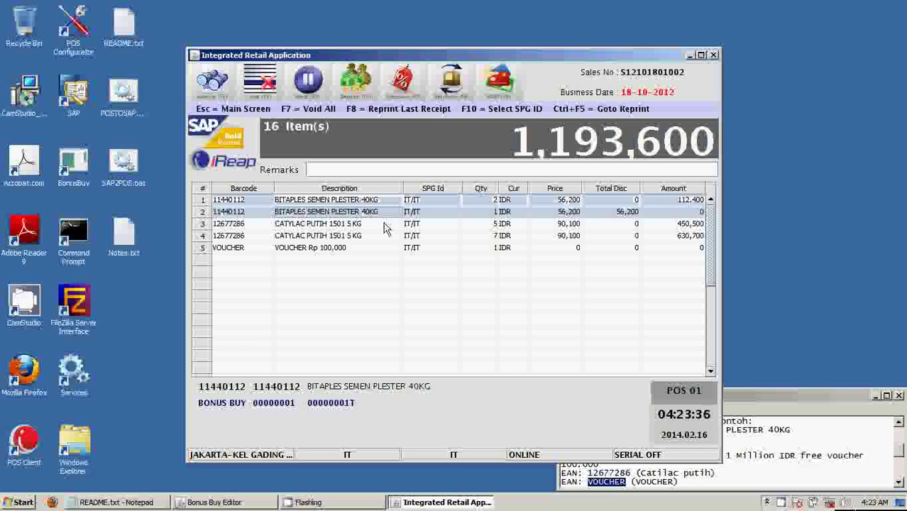
shift+click(384, 228)
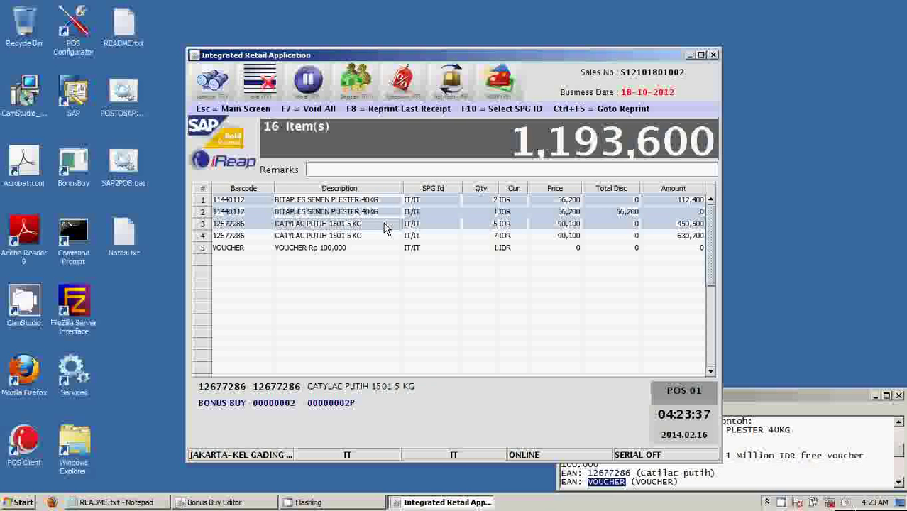
shift+click(381, 240)
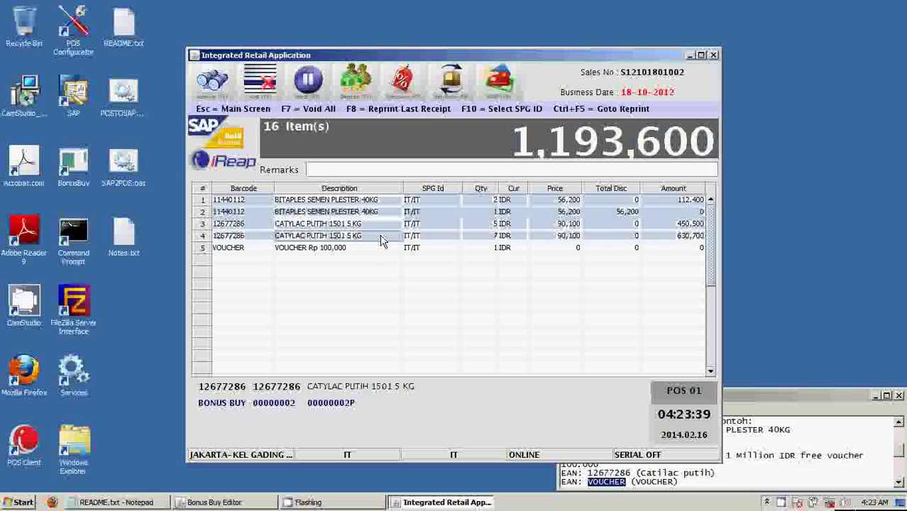
click(380, 225)
shift+click(381, 237)
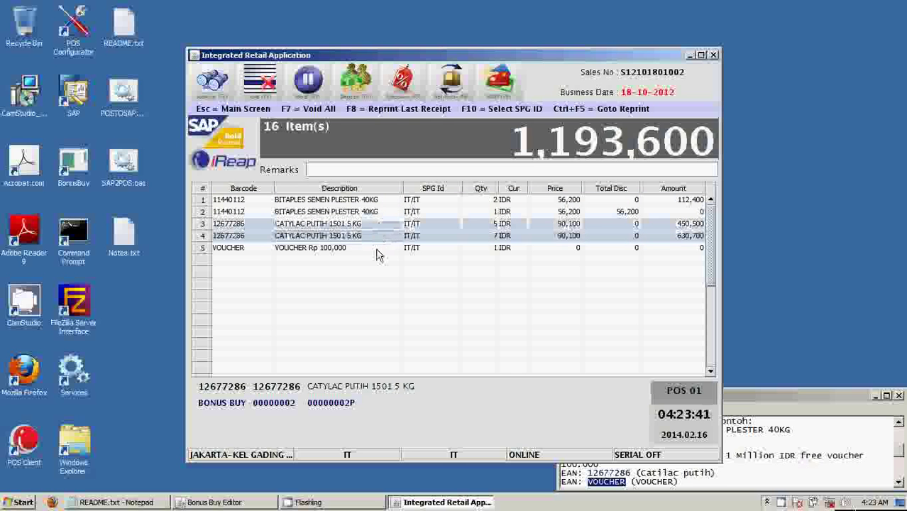
shift+click(377, 252)
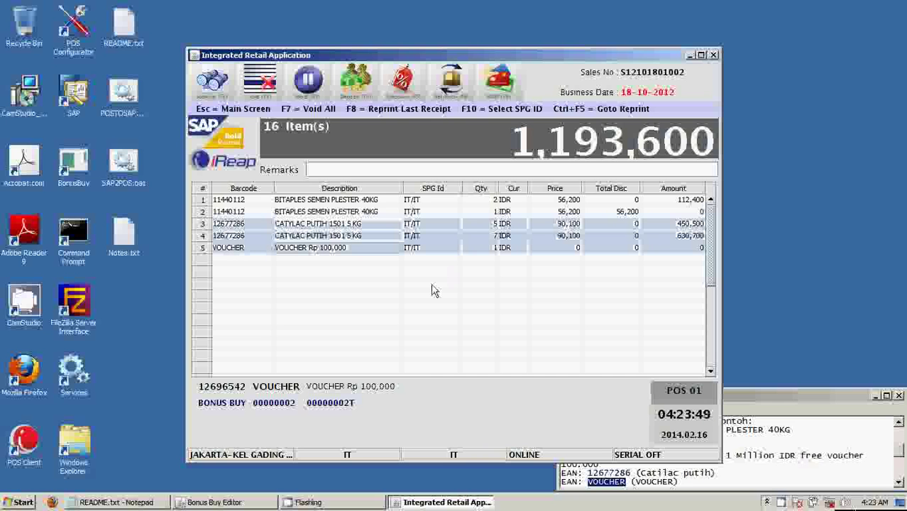
click(436, 293)
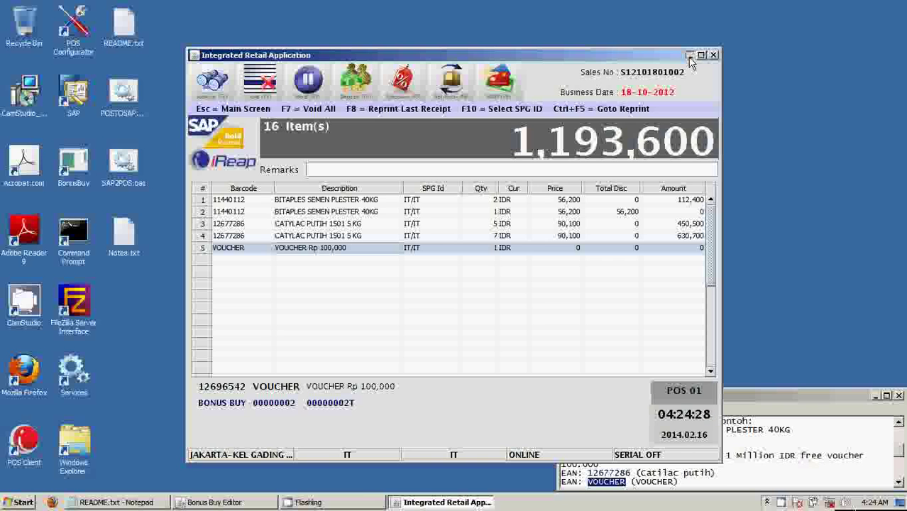
Minimize the POS window, switch to Bonus Buy Editor, and open rule 00000001.
click(688, 56)
click(227, 503)
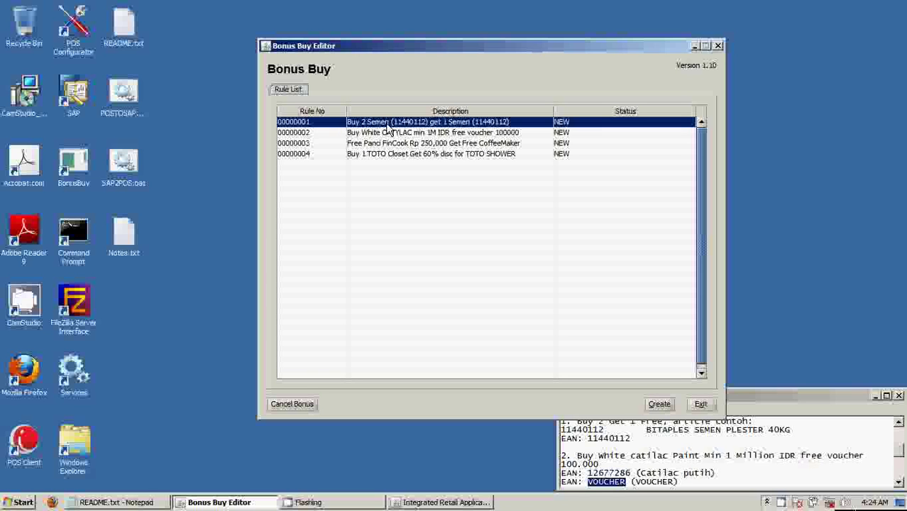
double_click(431, 123)
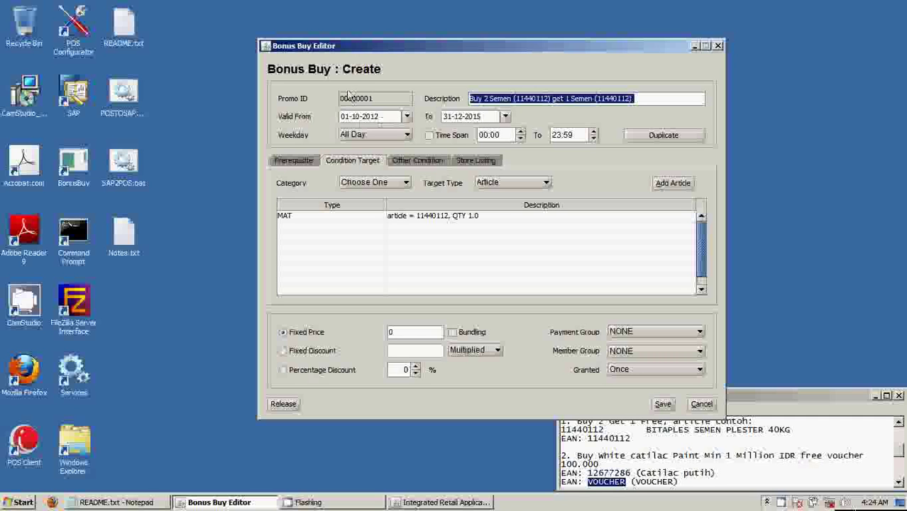
Check rule 00000001's Weekday options and Store Listing, ending on its Multiple Deal prerequisite (11440112, QTY 2).
click(370, 135)
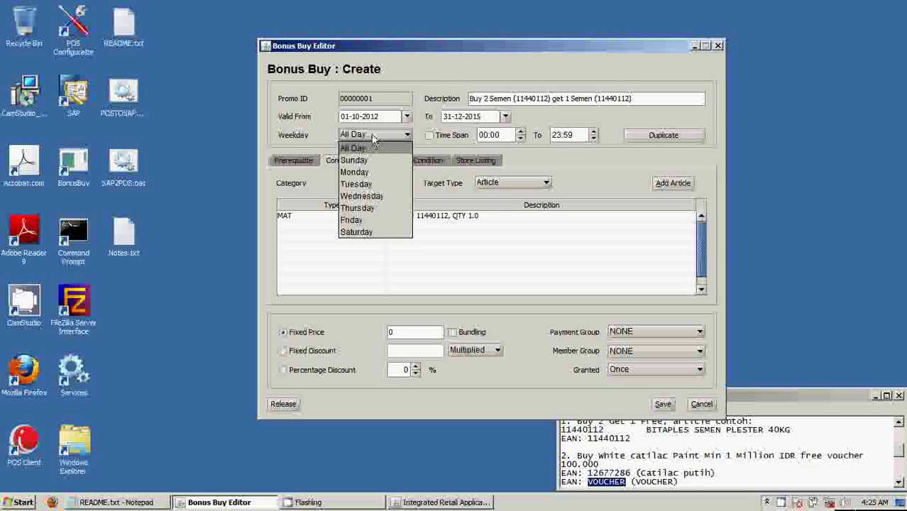
click(502, 48)
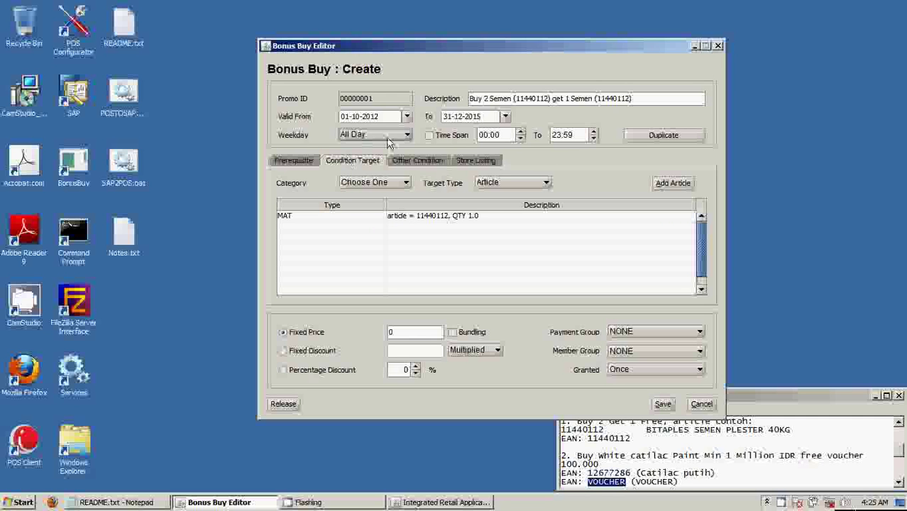
click(293, 161)
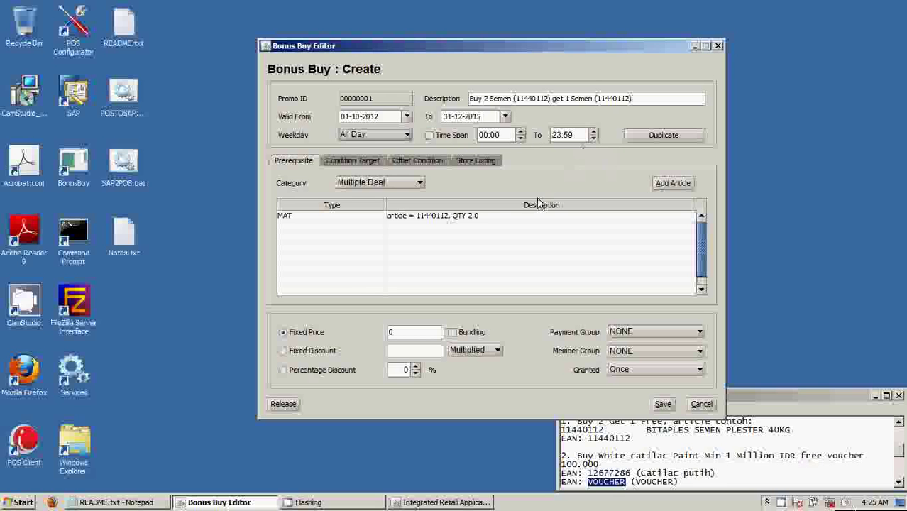
click(482, 167)
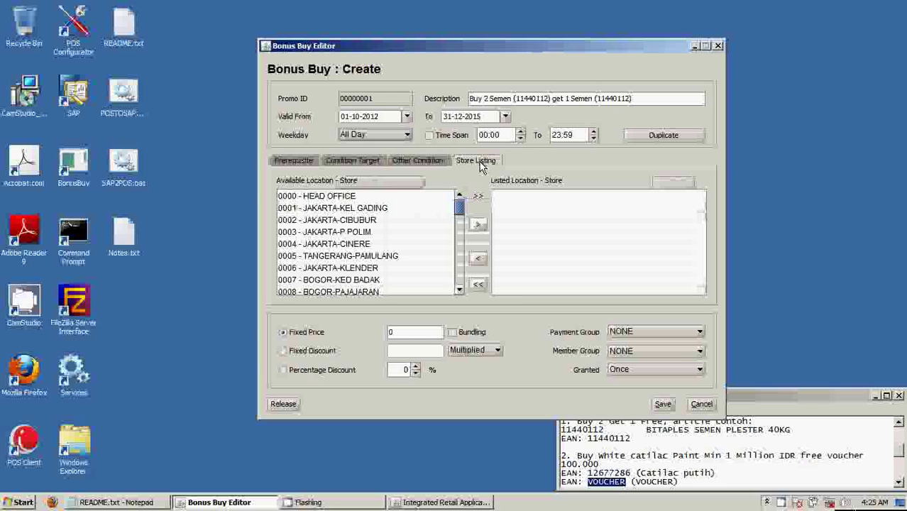
click(293, 160)
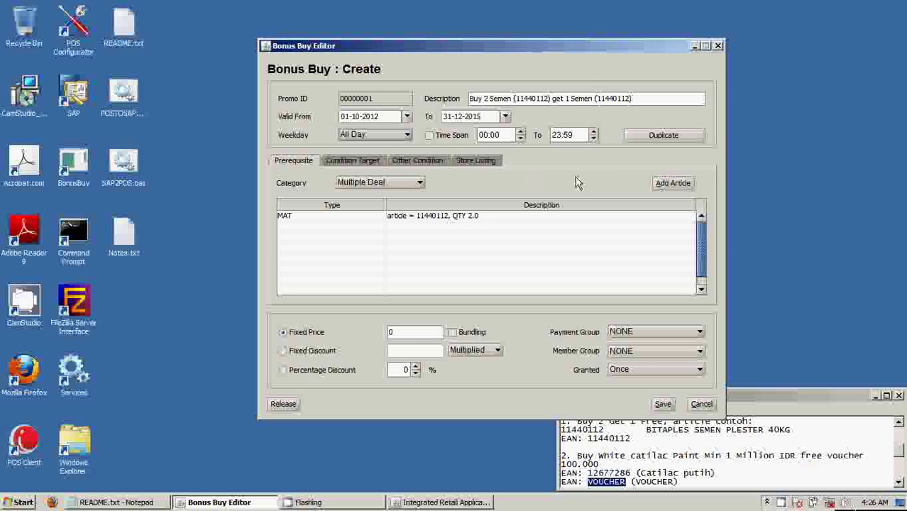
double_click(418, 220)
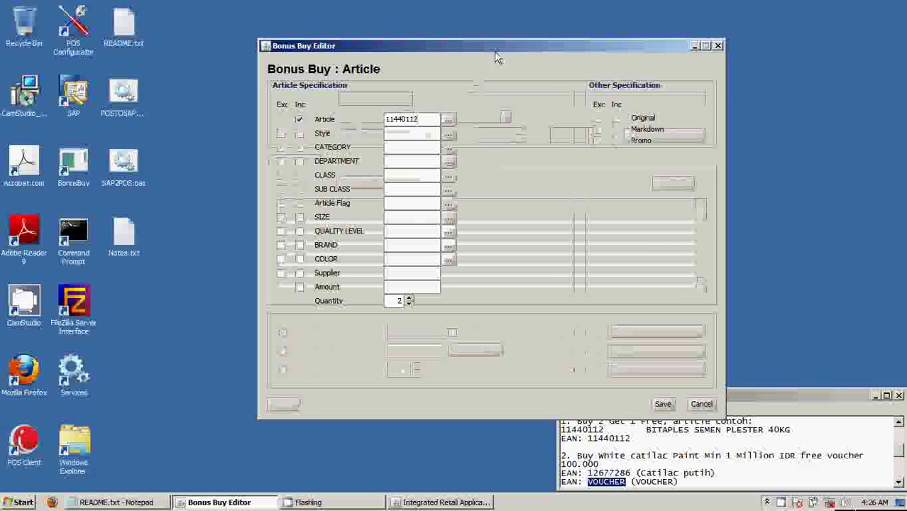
drag(423, 119, 384, 119)
click(424, 118)
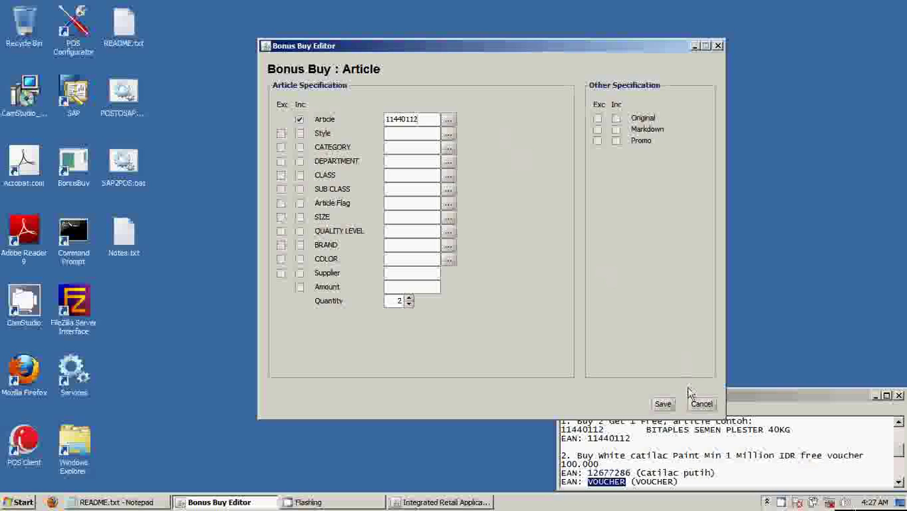
click(701, 405)
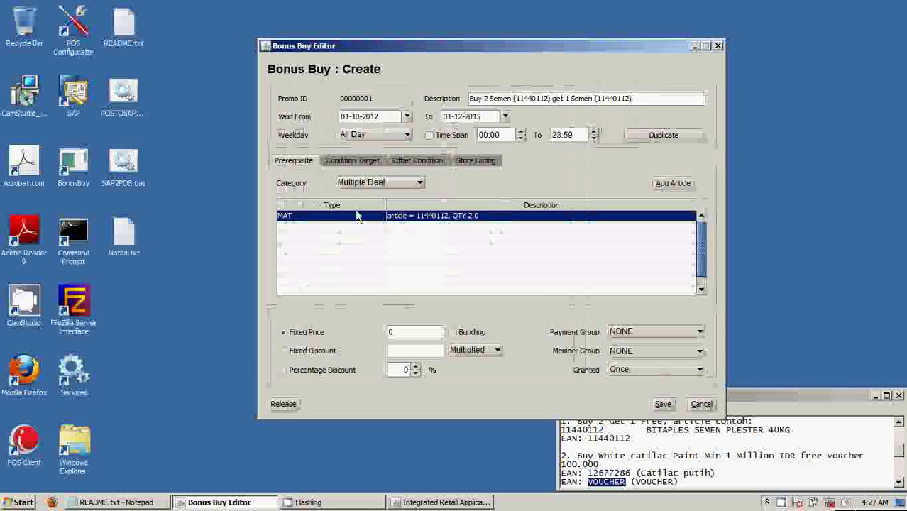
Open target article 11440112's specification on Condition Target and tick CLASS Inc for a class value.
click(344, 163)
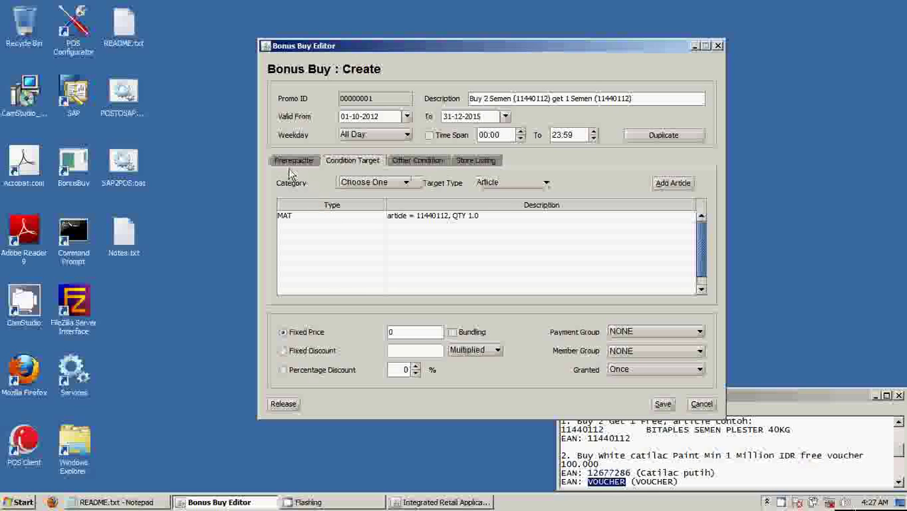
double_click(307, 222)
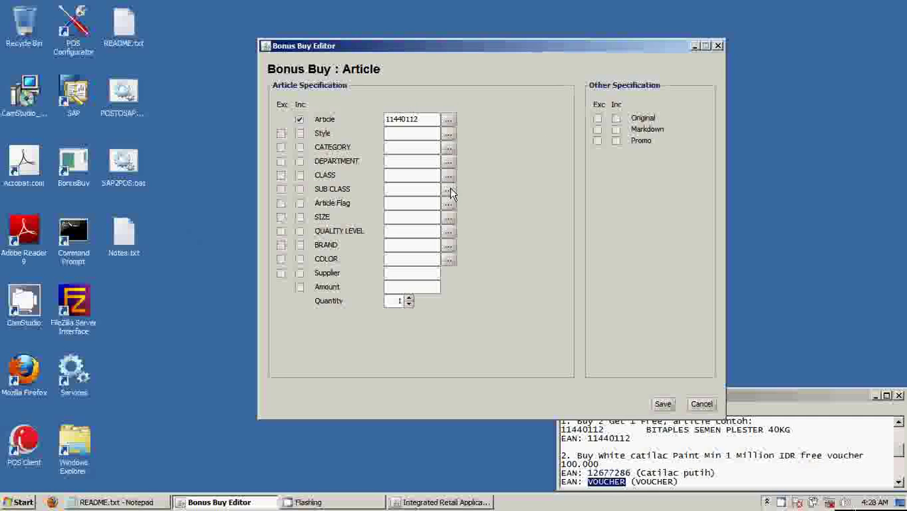
click(298, 176)
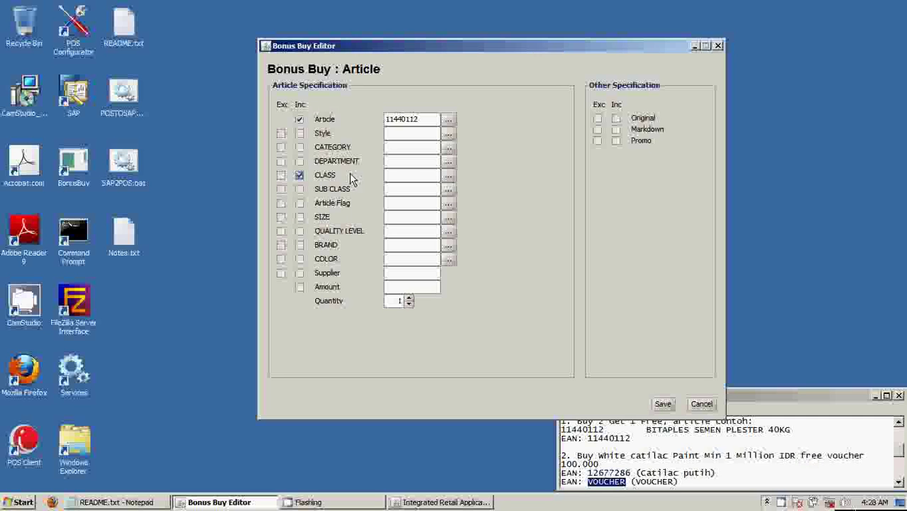
click(397, 175)
Discard the CLASS article change, then set promo 00000001's reward to Fixed Price with value 0.
click(698, 406)
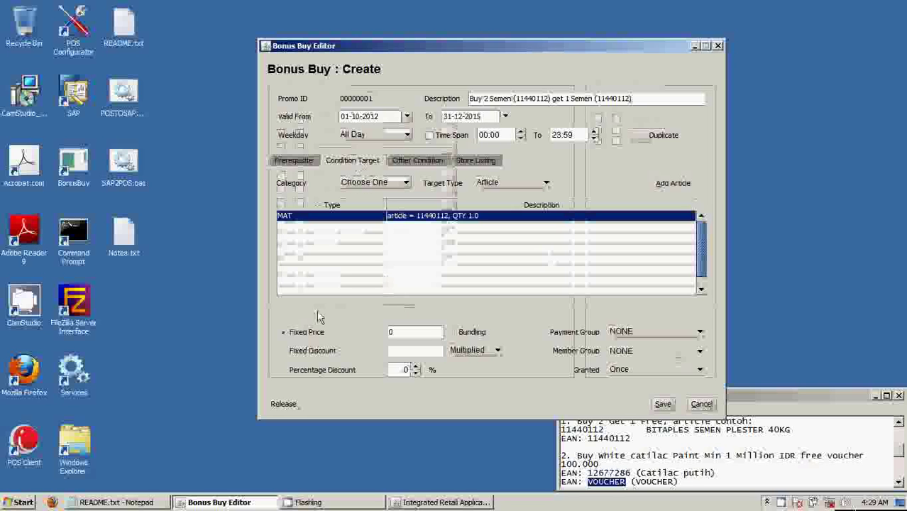
click(282, 333)
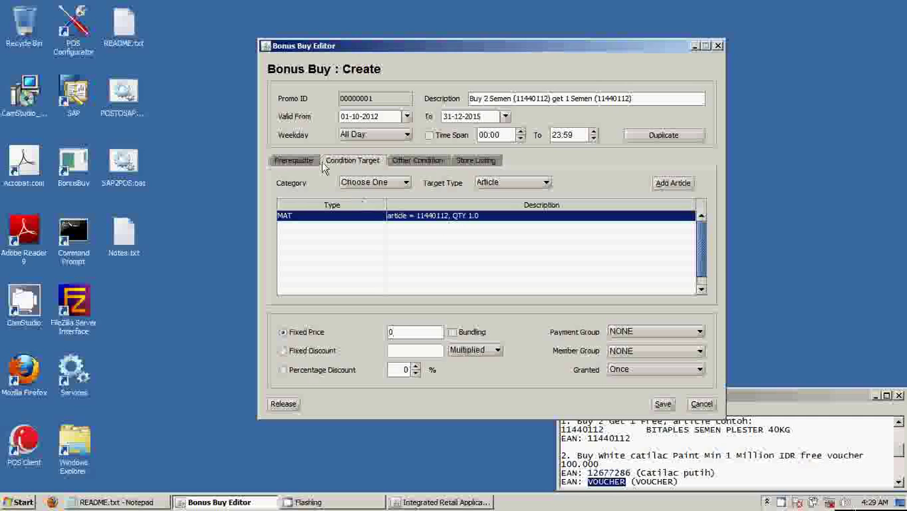
click(489, 102)
double_click(402, 369)
click(675, 333)
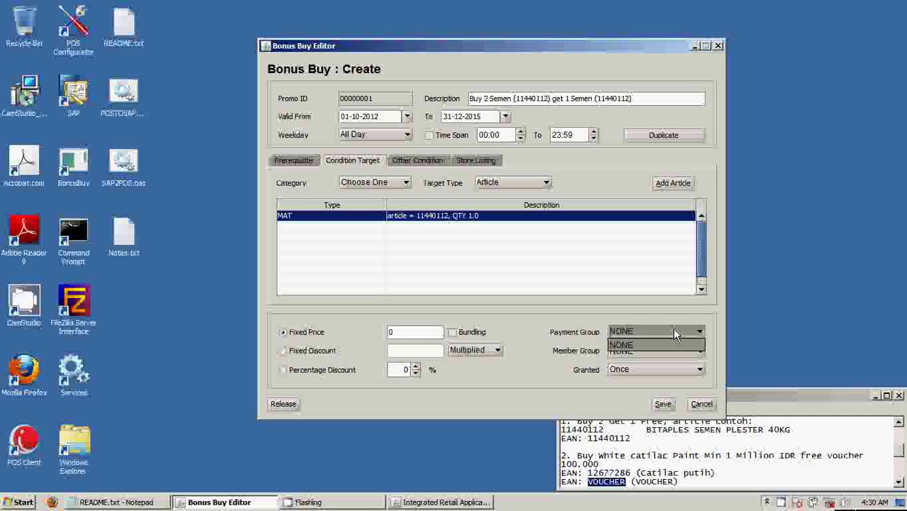
click(539, 341)
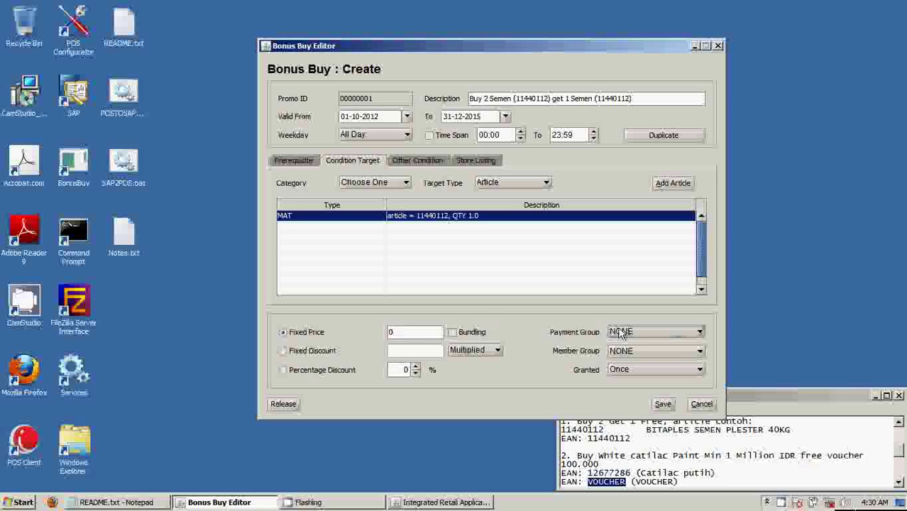
click(629, 335)
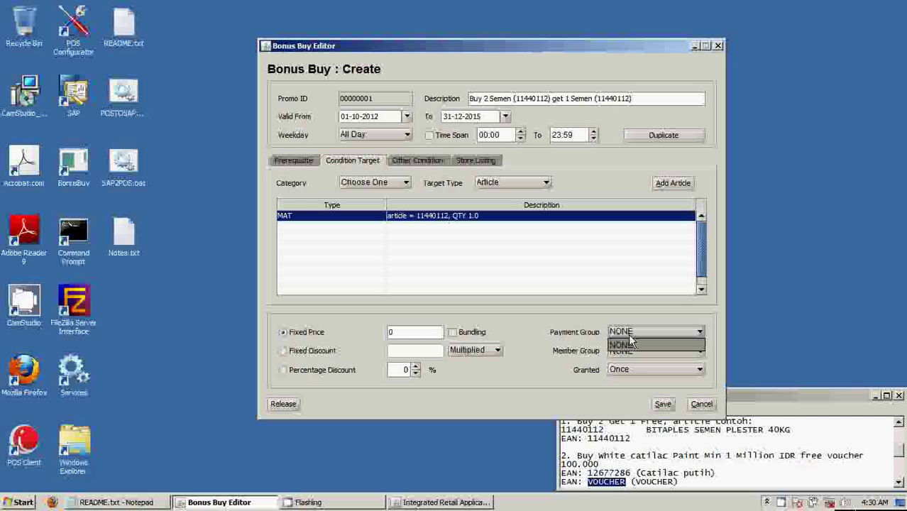
click(631, 336)
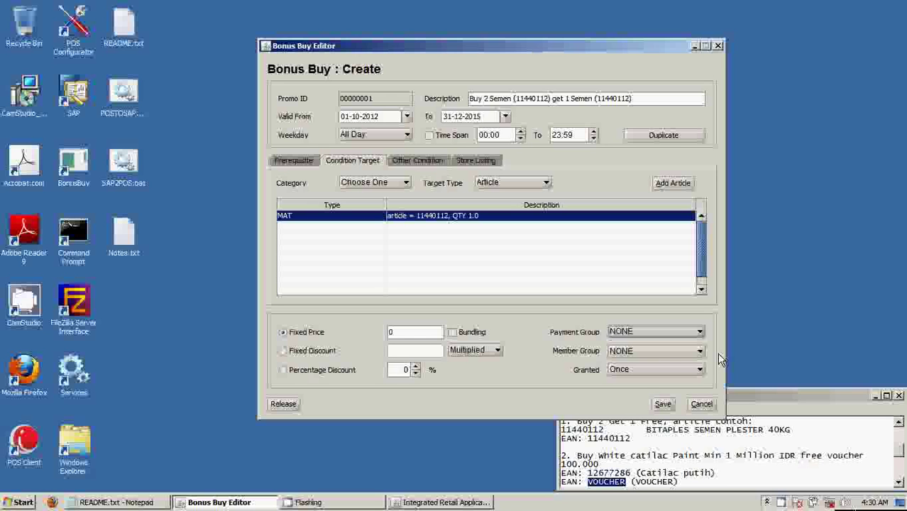
click(663, 352)
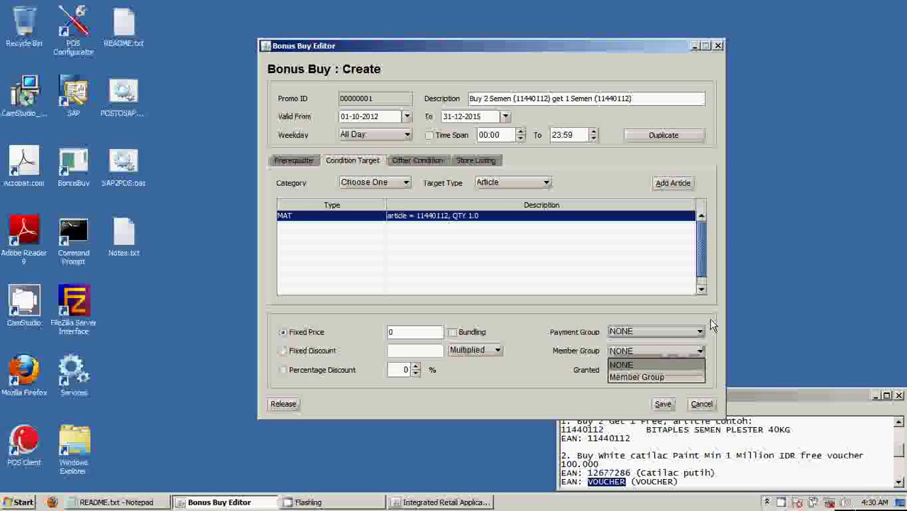
click(673, 376)
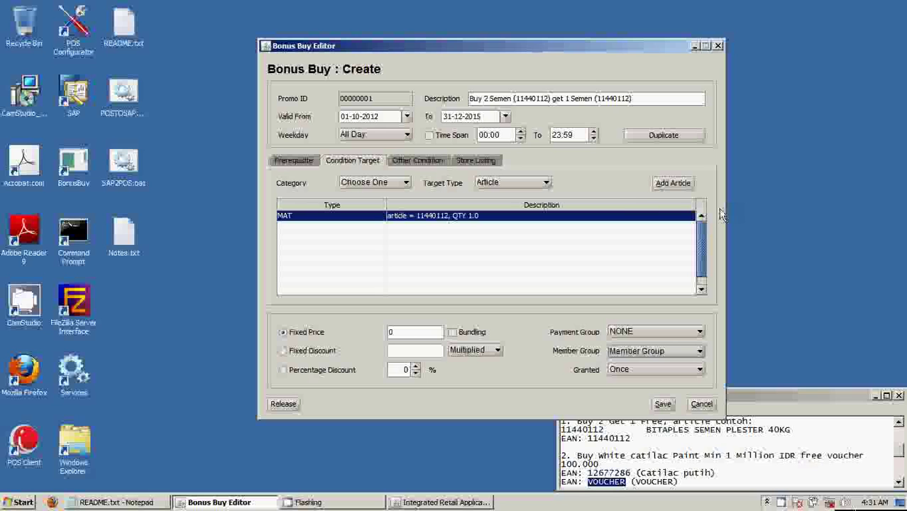
click(781, 503)
right_click(784, 503)
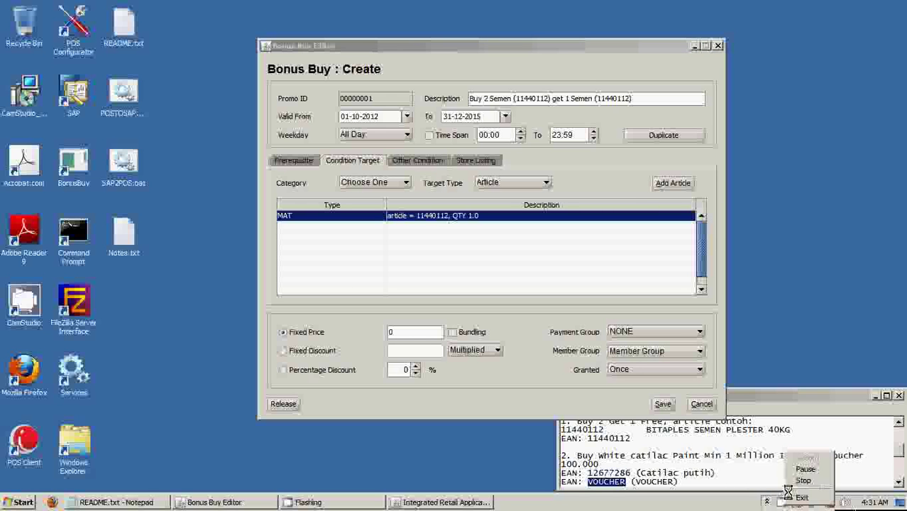